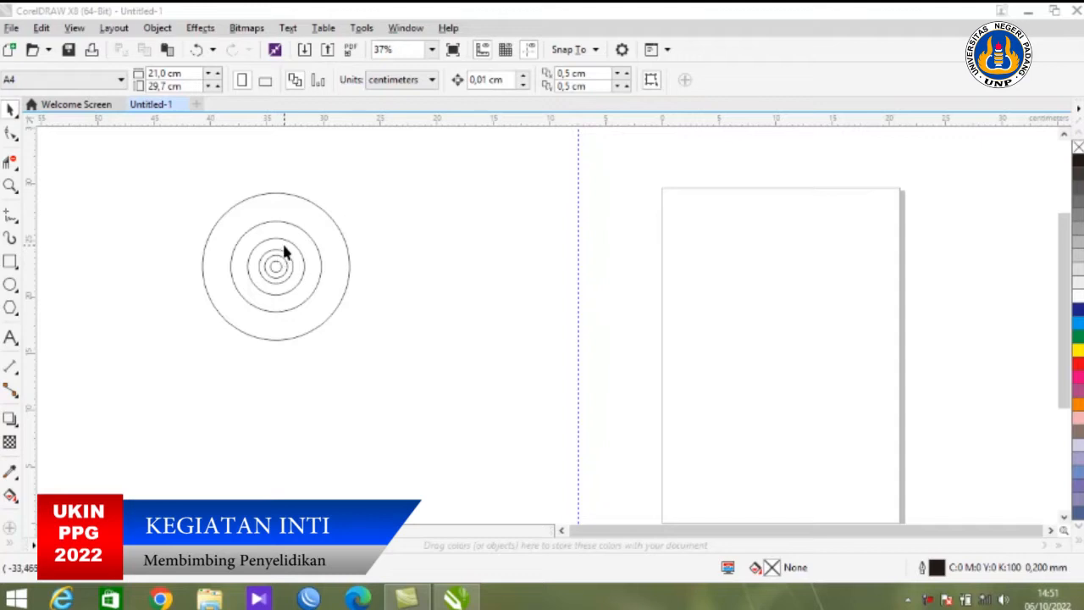
# Step: Copy the 3 cm circle from the concentric set into the empty area beside the page
pyautogui.click(284, 262)
pyautogui.moveTo(290, 249); pyautogui.dragTo(466, 270)
pyautogui.click(500, 296)
pyautogui.scroll(2, 479, 282)
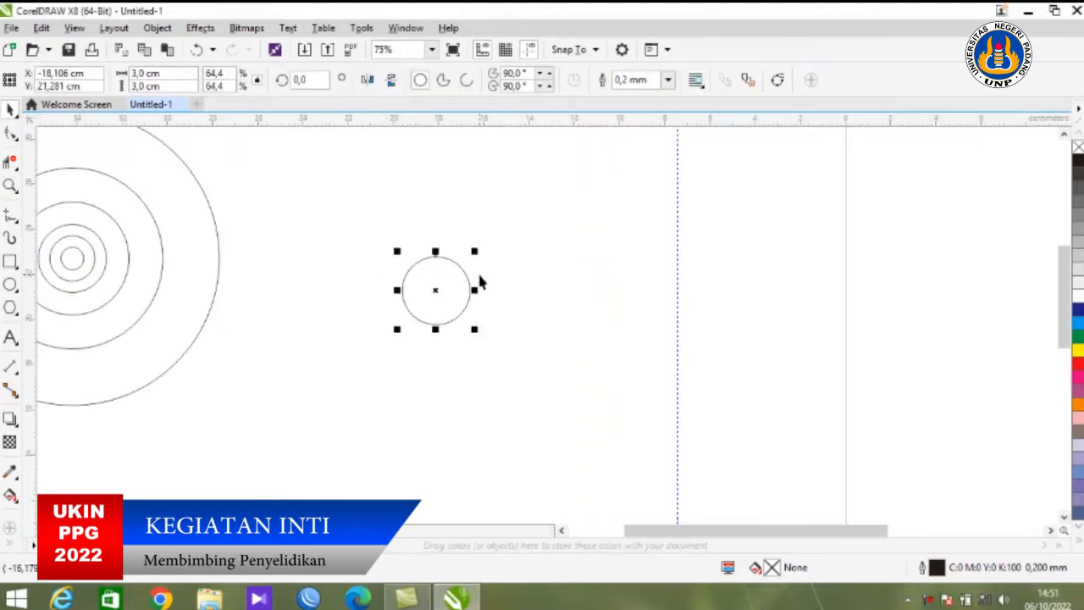
# Step: Duplicate the copied 3 cm circle side by side so the two touch, and move the vertical guideline to their contact point
pyautogui.moveTo(400, 289); pyautogui.dragTo(469, 290)
pyautogui.click(508, 317)
pyautogui.moveTo(677, 299); pyautogui.dragTo(470, 298)
# Step: Copy the 1 cm circle from the concentric set to below the pair and align the vertical guideline with the pair's contact point
pyautogui.click(63, 256)
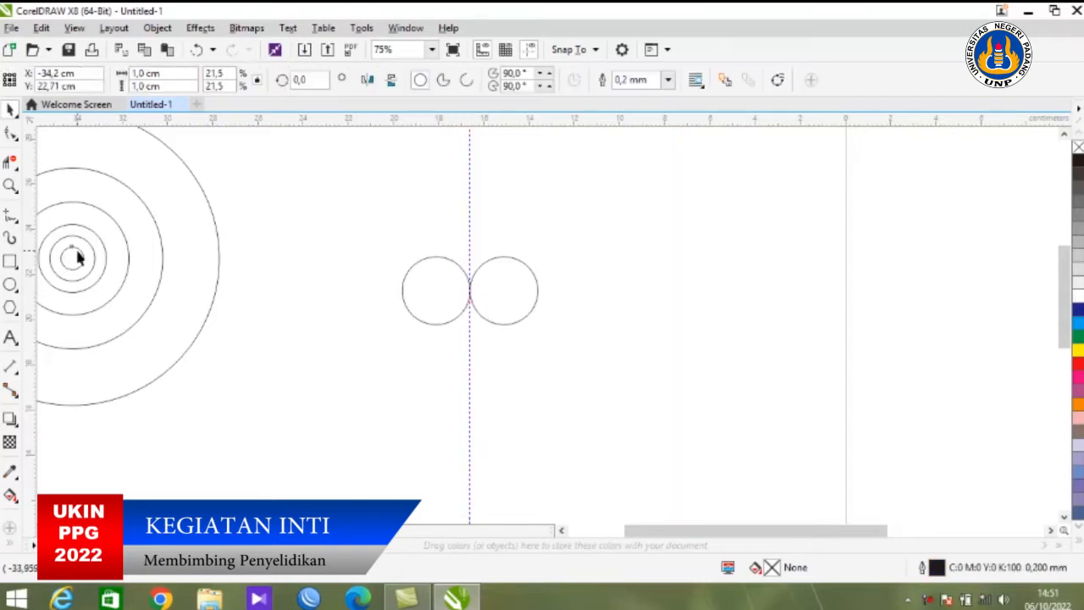
pyautogui.moveTo(69, 259); pyautogui.dragTo(479, 321)
pyautogui.click(551, 387)
pyautogui.scroll(2, 473, 332)
pyautogui.click(468, 288)
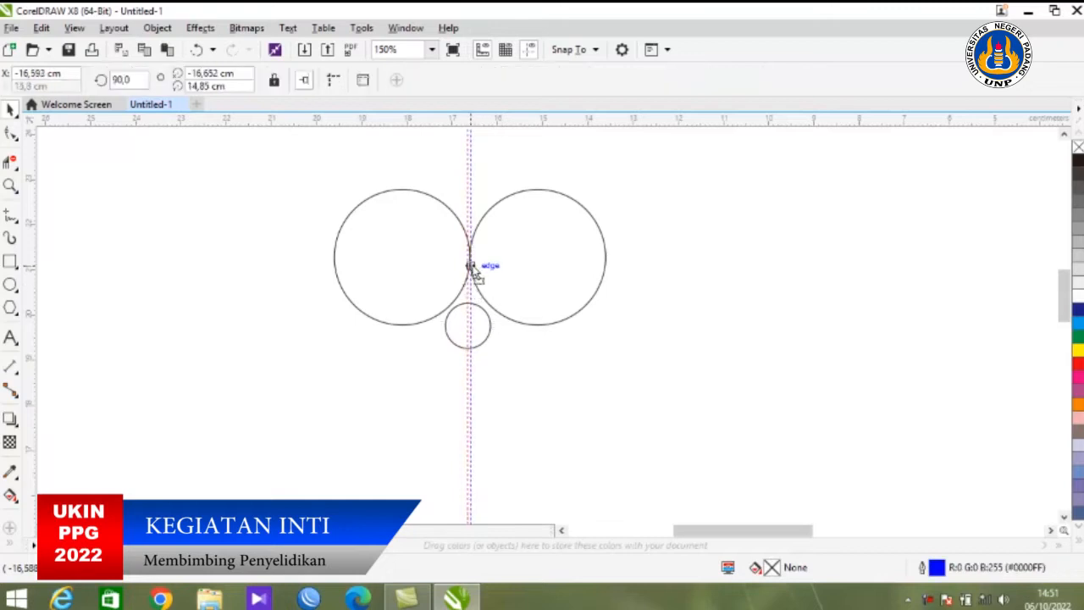
pyautogui.moveTo(470, 257); pyautogui.dragTo(470, 257)
# Step: Centre the 1 cm circle on the guideline between the two 3 cm circles and nudge it down until it just touches both
pyautogui.scroll(2, 511, 355)
pyautogui.click(458, 306)
pyautogui.moveTo(426, 301); pyautogui.dragTo(428, 283)
pyautogui.scroll(4, 428, 277)
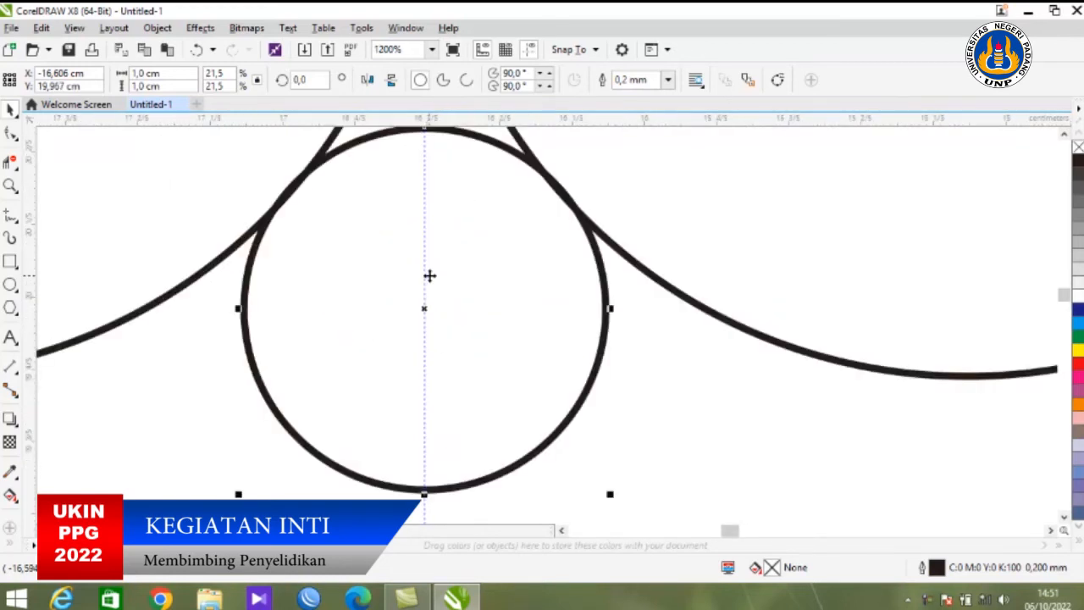
pyautogui.press('Down')
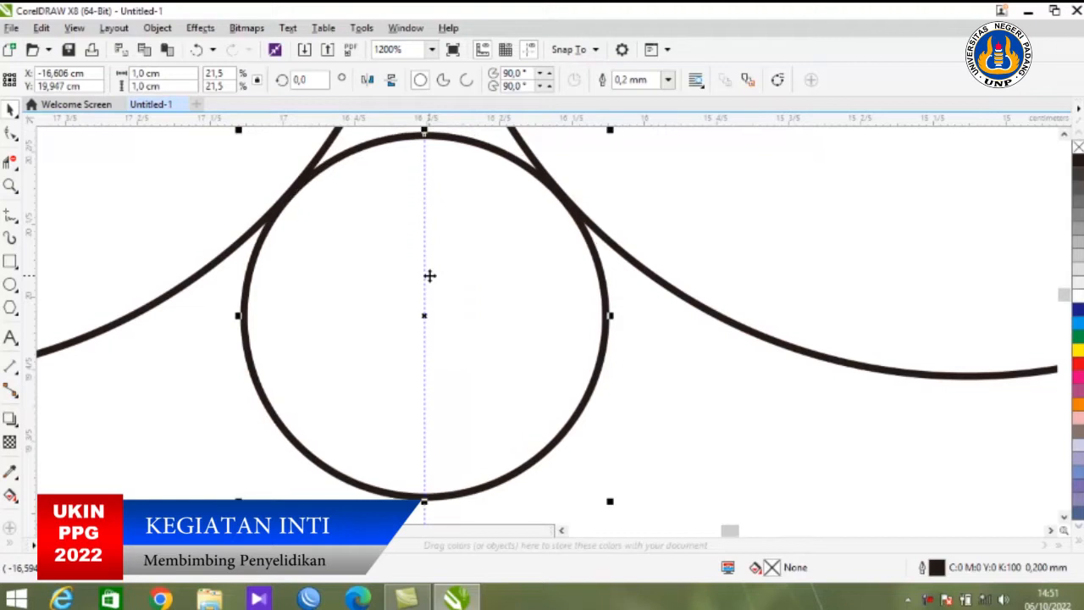
pyautogui.click(648, 387)
# Step: Copy the 2 cm circle from the concentric set to the area below the 1 cm circle
pyautogui.scroll(-8, 398, 334)
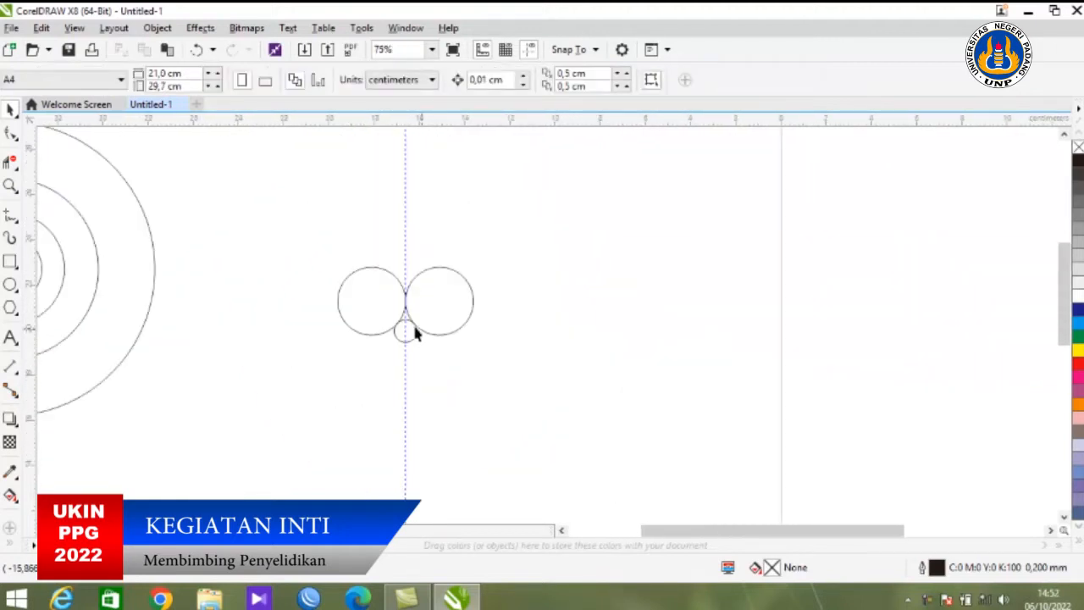
pyautogui.scroll(-2, 107, 292)
pyautogui.scroll(2, 107, 287)
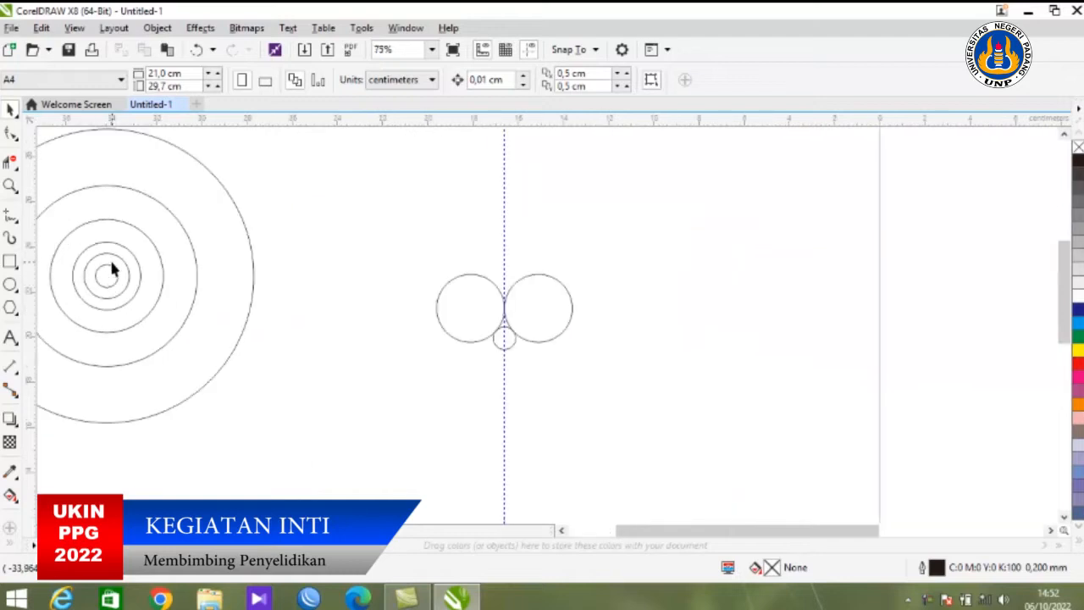
pyautogui.click(118, 256)
pyautogui.moveTo(118, 256); pyautogui.dragTo(552, 365)
pyautogui.click(578, 393)
pyautogui.scroll(4, 518, 365)
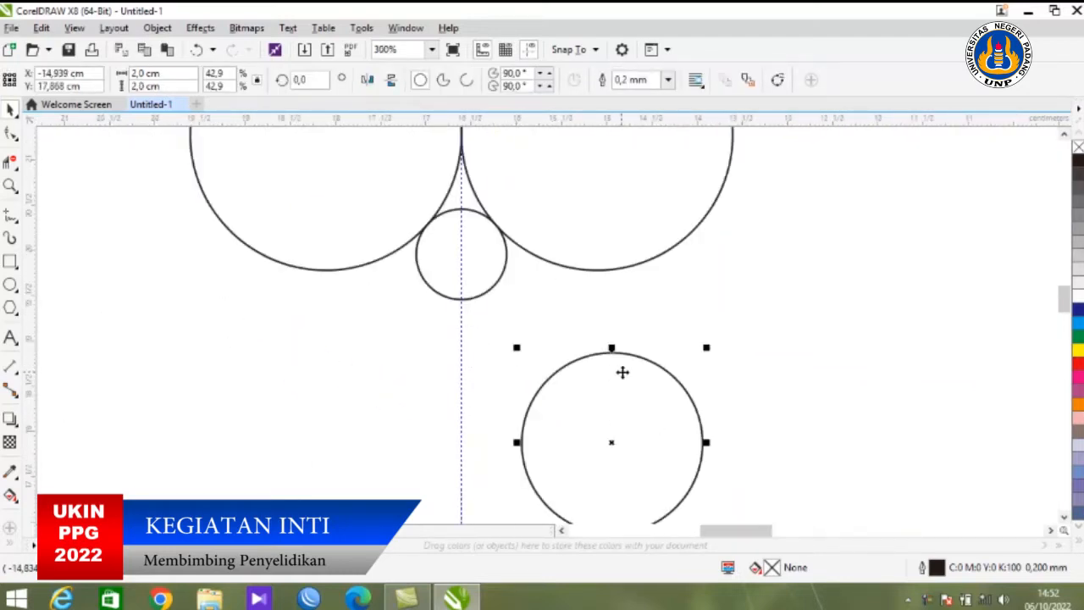
# Step: Place the 2 cm circle against the guideline, the 1 cm circle and the right 3 cm circle, nudging it up 0.02 cm
pyautogui.moveTo(611, 348); pyautogui.dragTo(555, 277)
pyautogui.scroll(2, 527, 314)
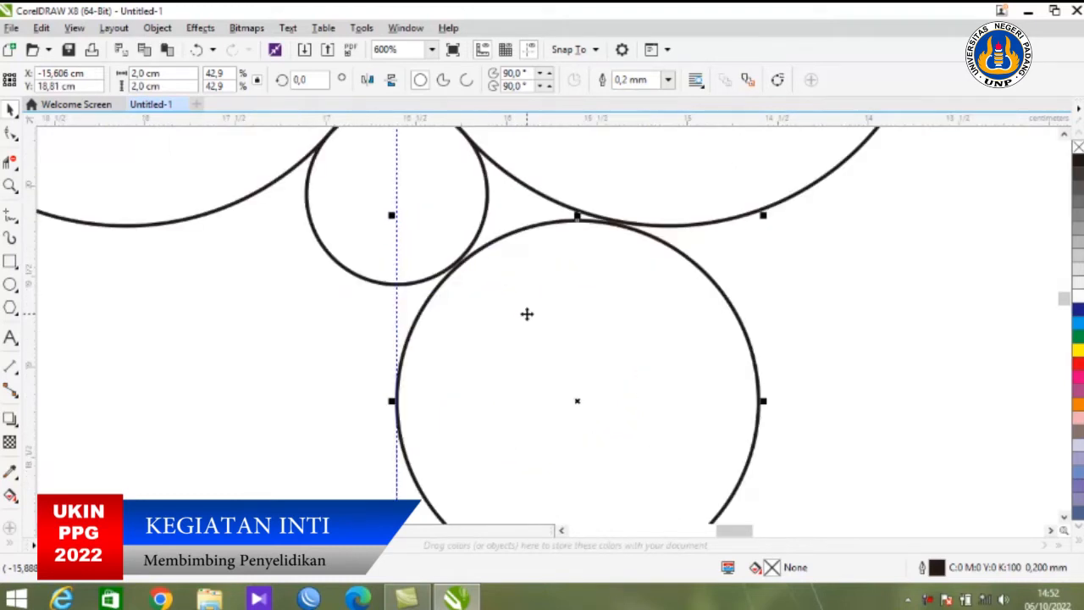
pyautogui.press('Up')
pyautogui.press('Up')
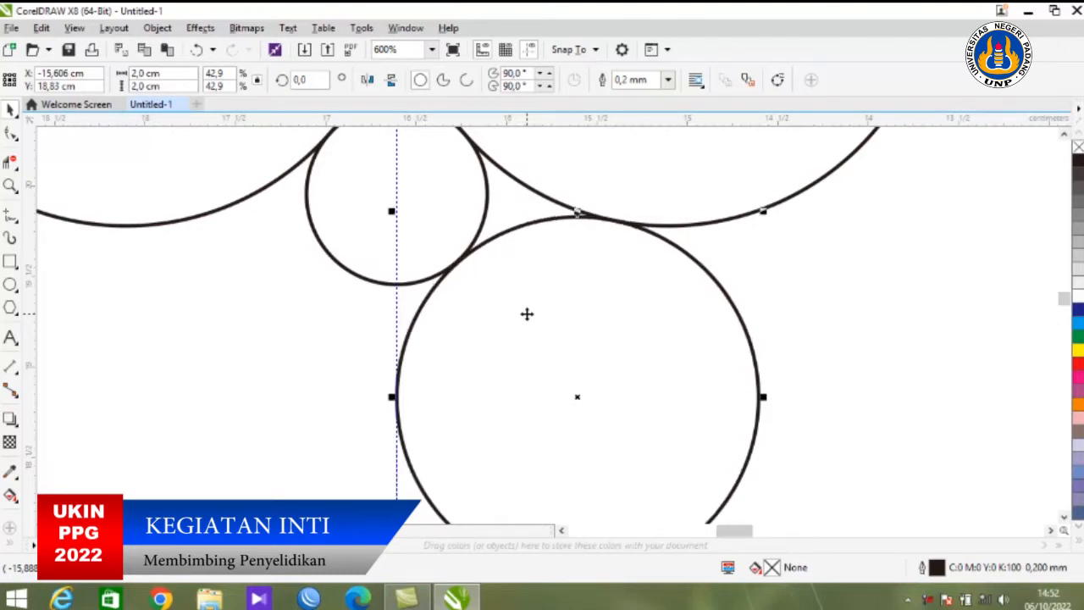
# Step: Duplicate the 2 cm circle and snap the copy's right edge to the original at the guideline
pyautogui.scroll(-2, 532, 322)
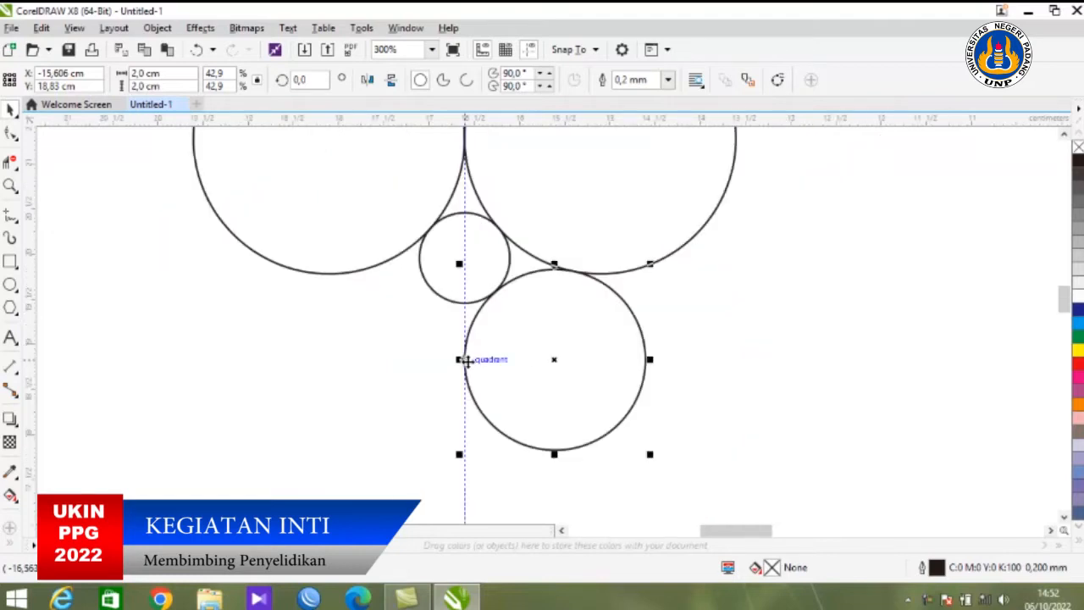
pyautogui.moveTo(468, 361); pyautogui.dragTo(188, 376)
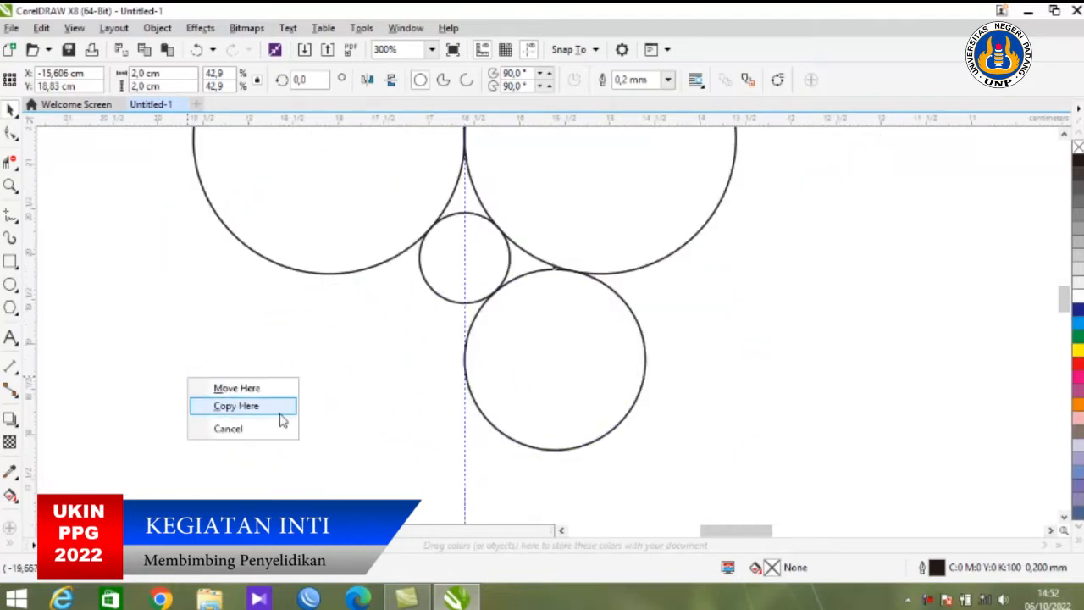
pyautogui.click(266, 407)
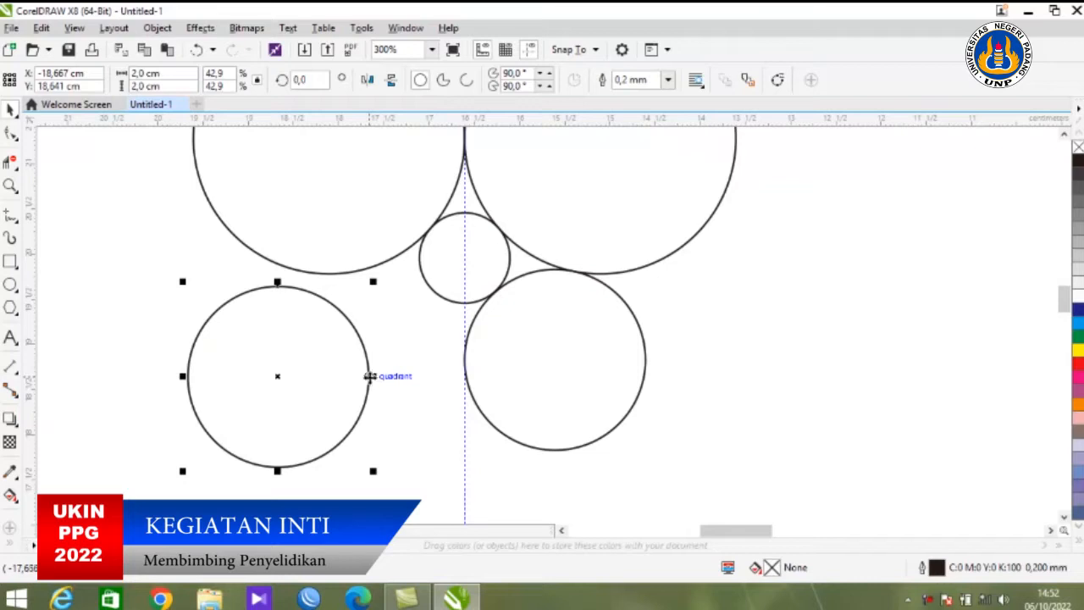
pyautogui.moveTo(370, 376); pyautogui.dragTo(459, 361)
pyautogui.click(750, 297)
# Step: Test the circles' contact by deleting the left 3 cm circle's segment with Virtual Segment Delete, and undo the deletion
pyautogui.scroll(3, 321, 262)
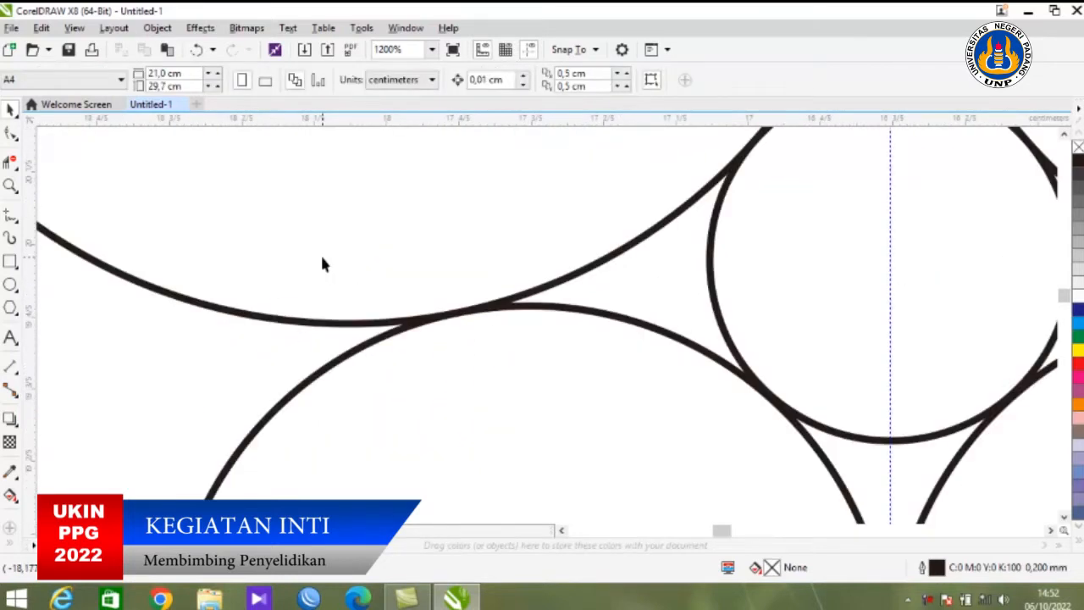
pyautogui.scroll(-3, 322, 264)
pyautogui.scroll(1, 330, 248)
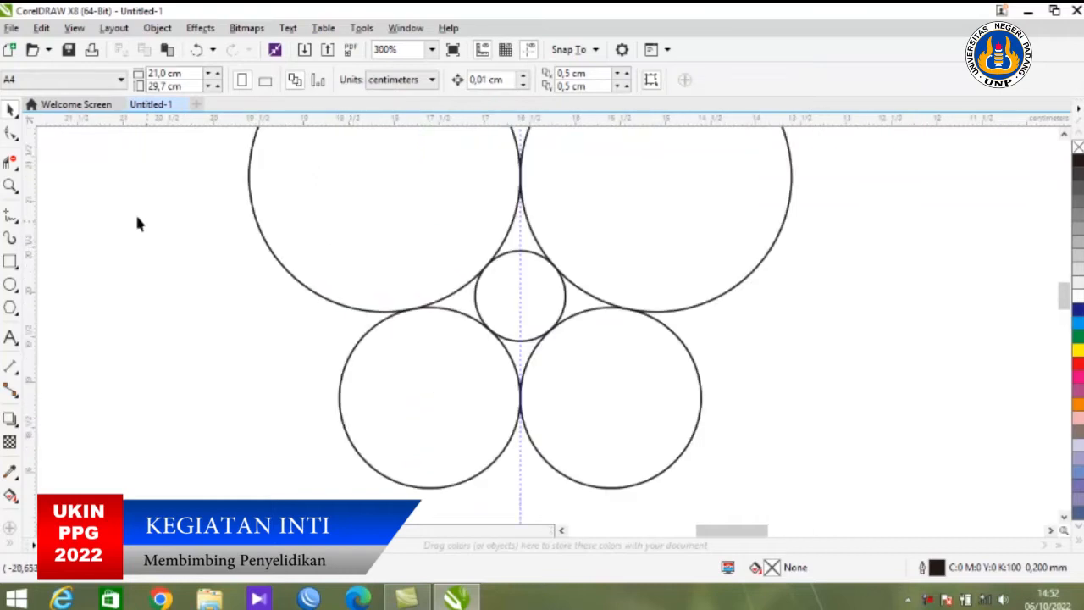
pyautogui.click(15, 166)
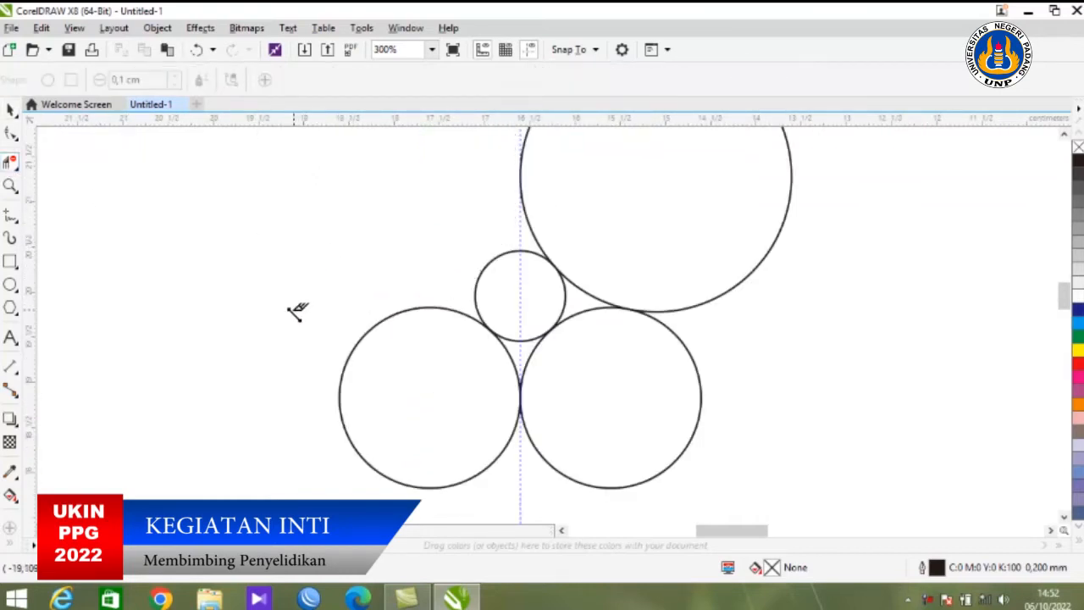
pyautogui.click(11, 110)
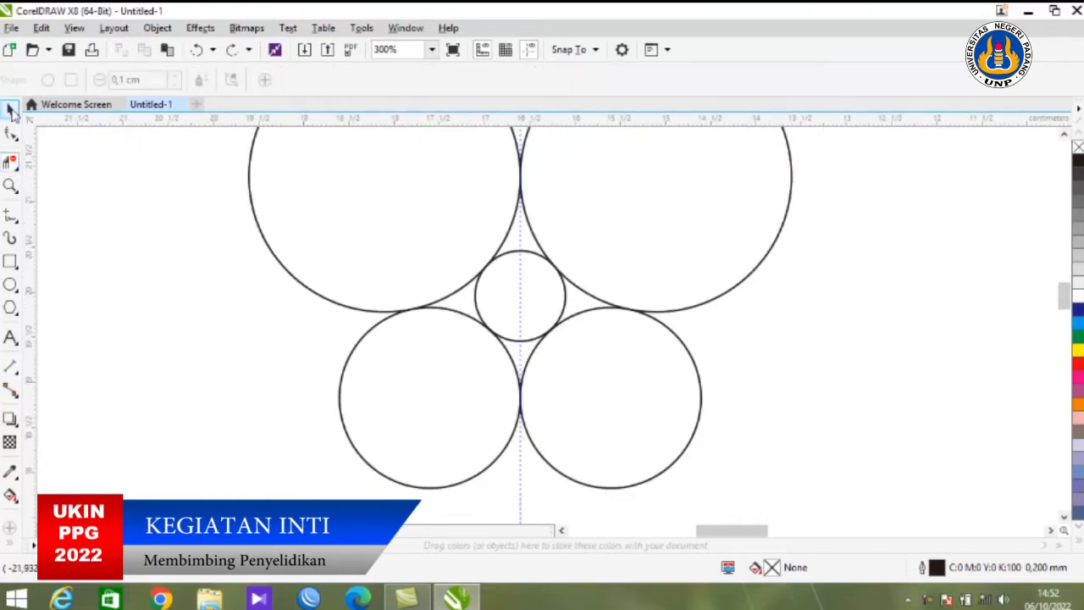
# Step: Nudge both 2 cm circles up 0.01 cm together
pyautogui.click(483, 373)
pyautogui.keyDown('shift'); pyautogui.click(606, 362); pyautogui.keyUp('shift')
pyautogui.scroll(1, 583, 363)
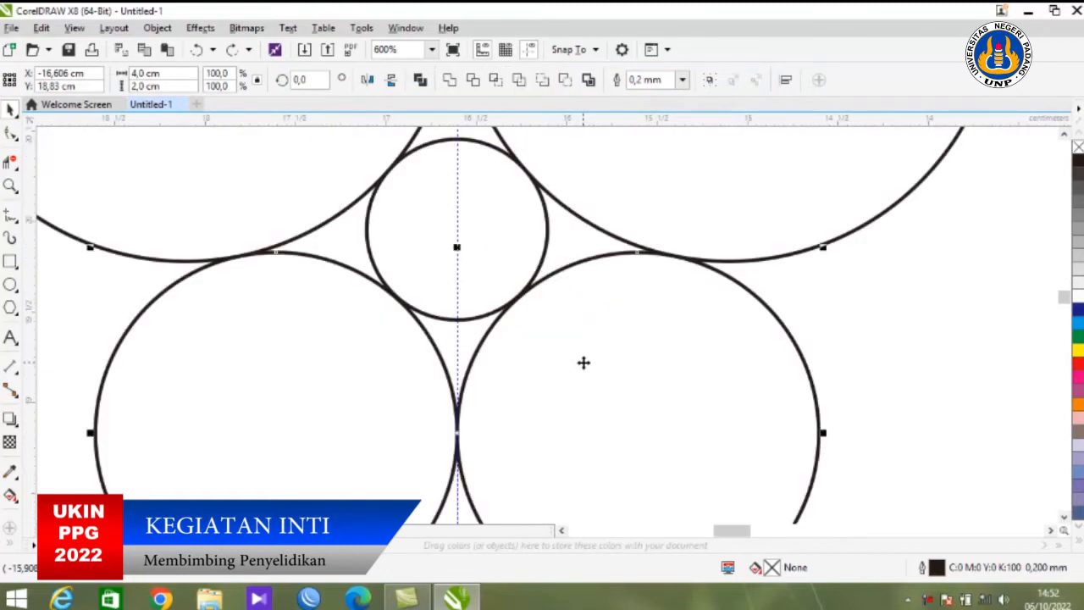
pyautogui.press('Up')
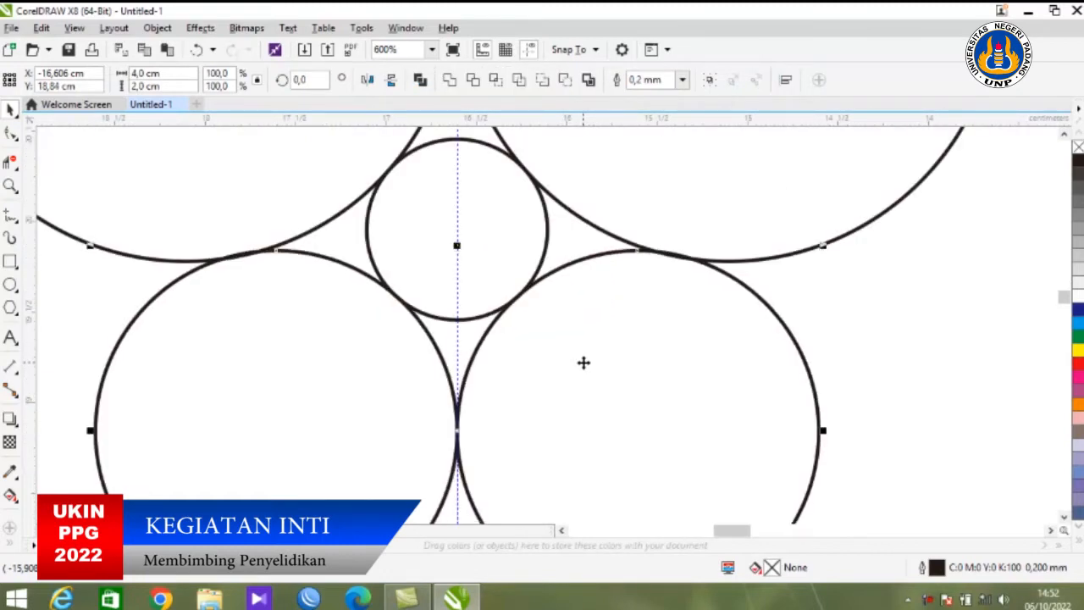
# Step: Set the nudge distance to 0.005 cm and nudge both 2 cm circles down by that amount
pyautogui.click(972, 354)
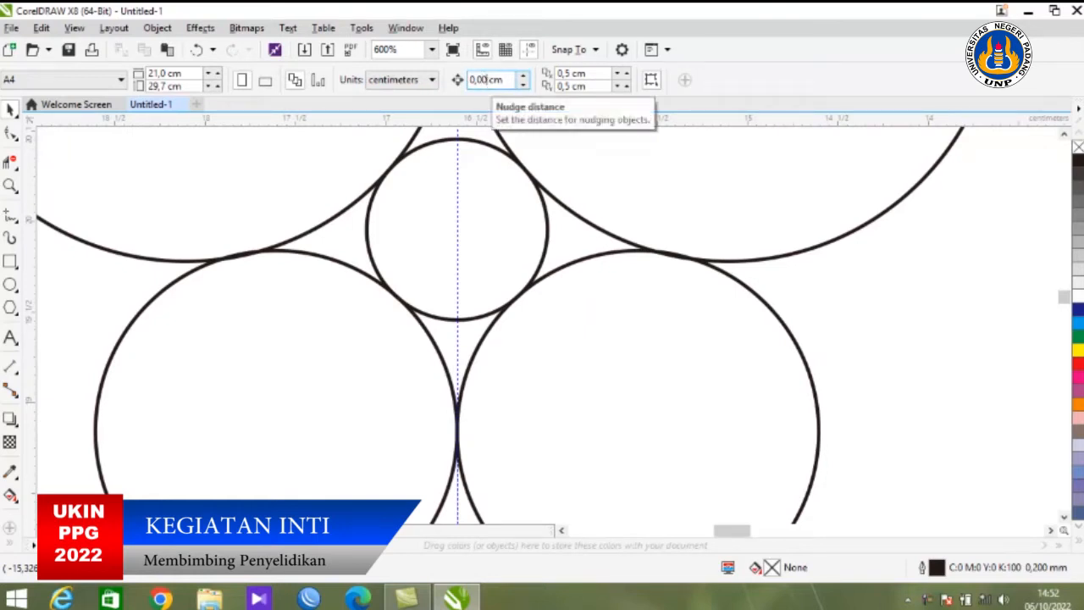
pyautogui.click(629, 350)
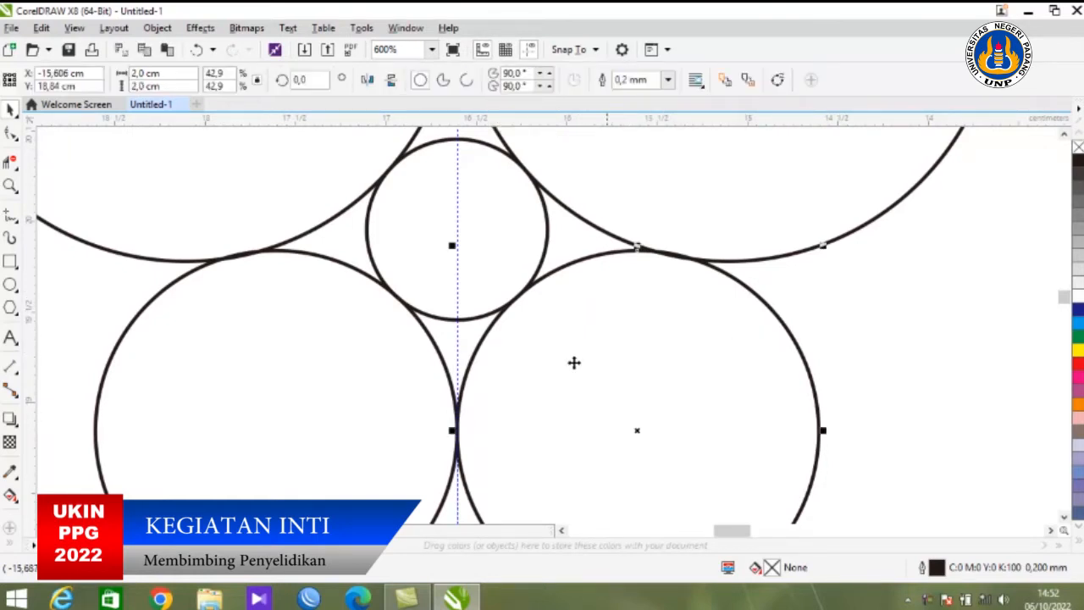
pyautogui.keyDown('shift'); pyautogui.click(272, 369); pyautogui.keyUp('shift')
pyautogui.press('Down')
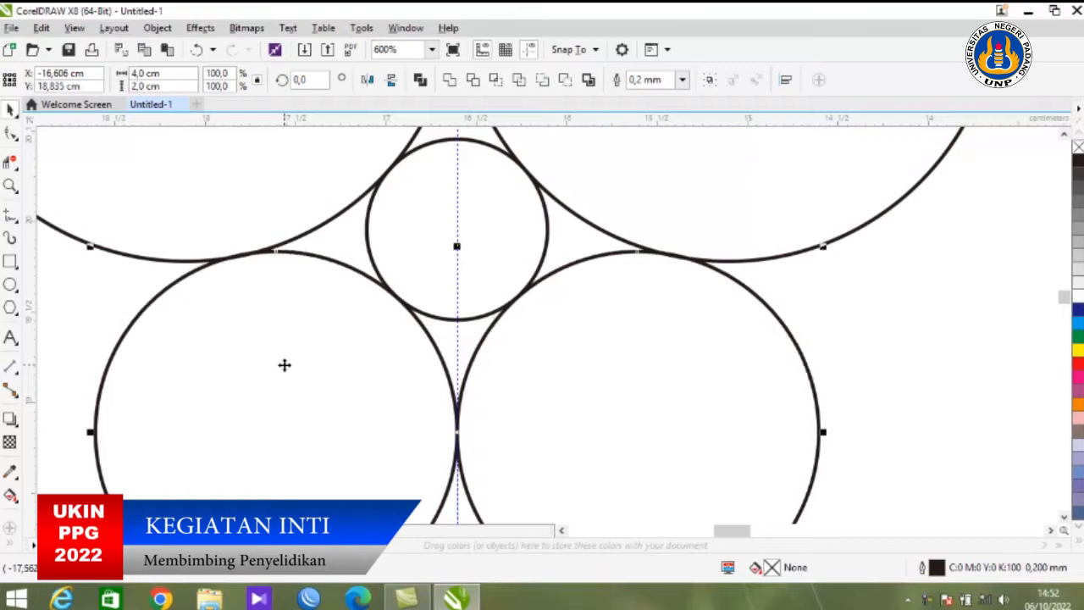
pyautogui.click(869, 307)
# Step: Test the circles' contact again by deleting part of the left 3 cm circle with Virtual Segment Delete, and undo it
pyautogui.scroll(-2, 428, 307)
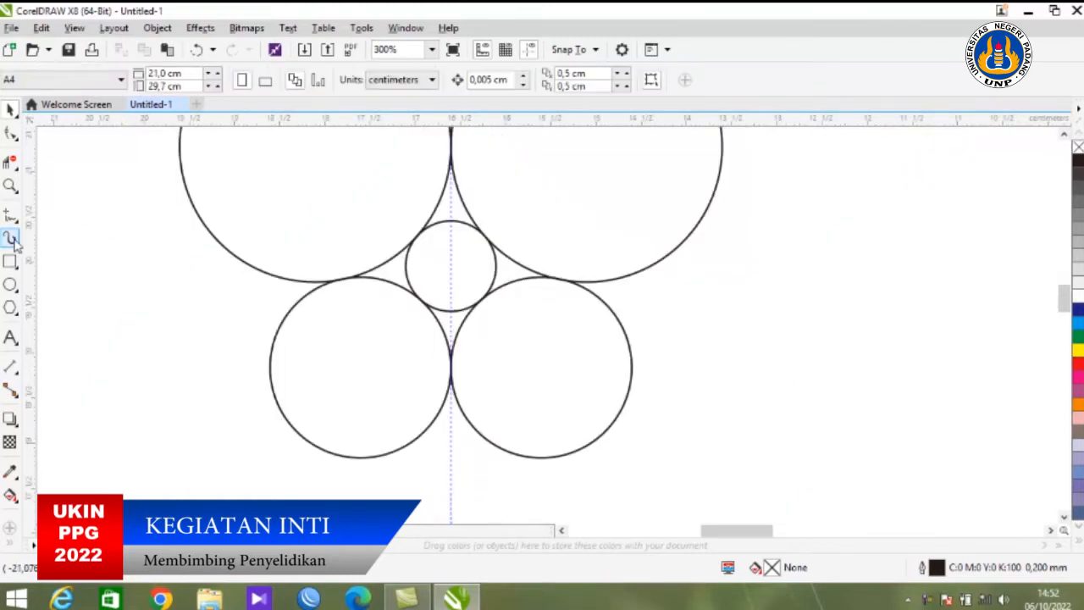
pyautogui.click(7, 164)
pyautogui.moveTo(242, 206); pyautogui.dragTo(193, 264)
pyautogui.hotkey('ctrl', 'z')
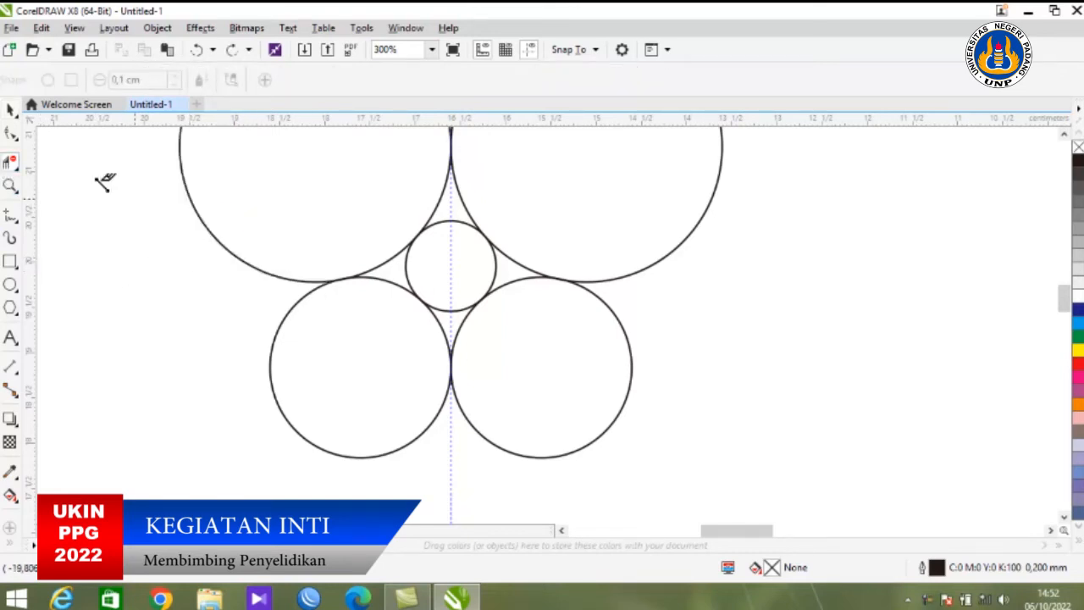
pyautogui.click(10, 108)
# Step: Copy the right 3 cm circle to below the two 2 cm circles, with its top on the guideline
pyautogui.scroll(-4, 535, 291)
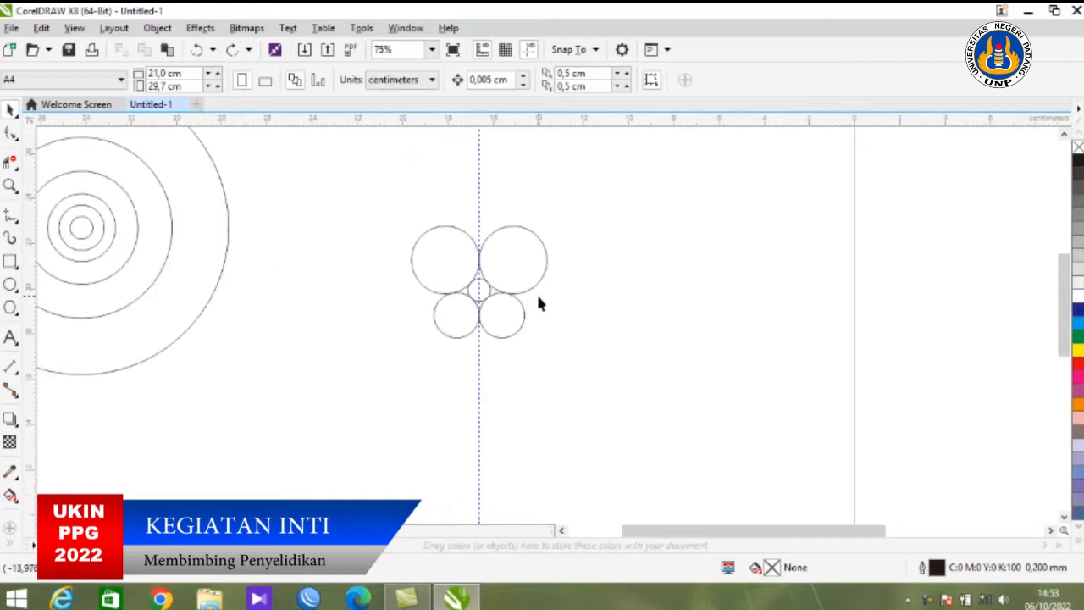
pyautogui.scroll(2, 504, 270)
pyautogui.click(550, 237)
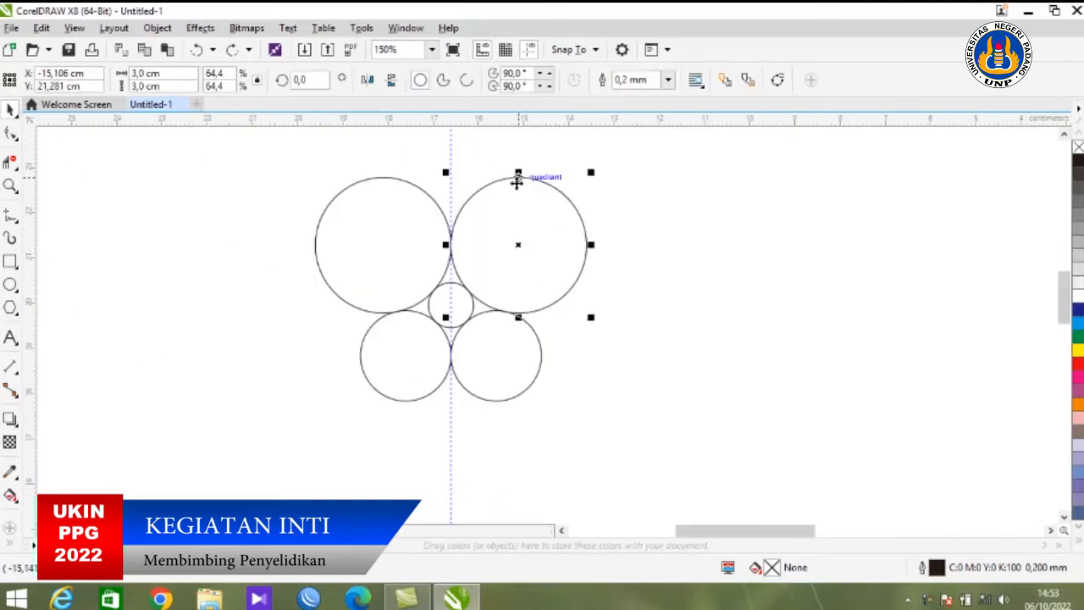
pyautogui.moveTo(518, 175); pyautogui.dragTo(450, 413)
pyautogui.click(496, 443)
pyautogui.scroll(4, 462, 428)
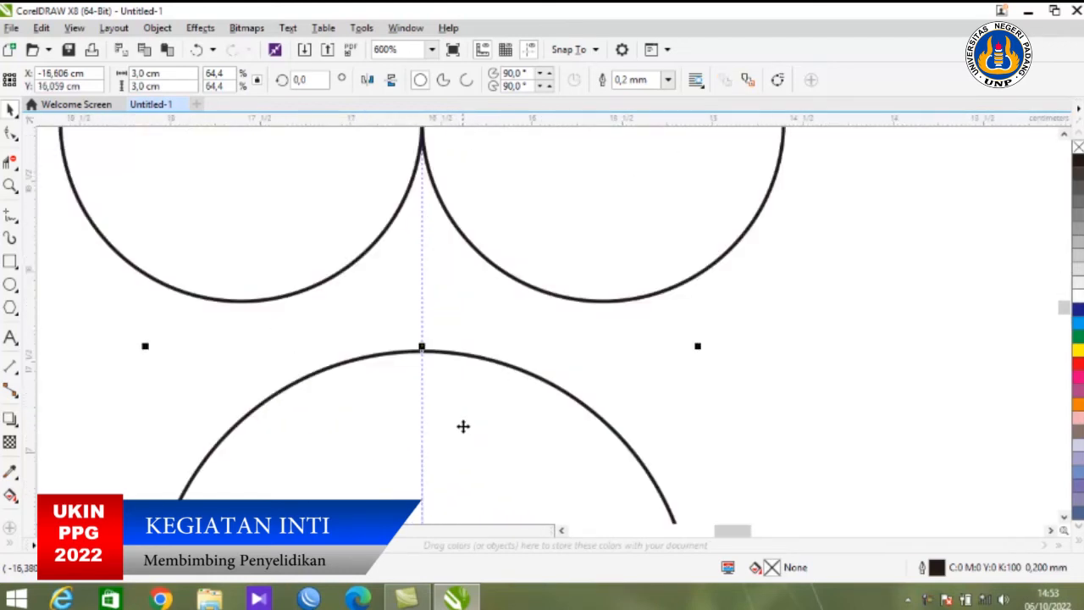
# Step: Move the lower 3 cm circle up along the guideline against both 2 cm circles and nudge it up 0.01 cm
pyautogui.moveTo(421, 350); pyautogui.dragTo(422, 267)
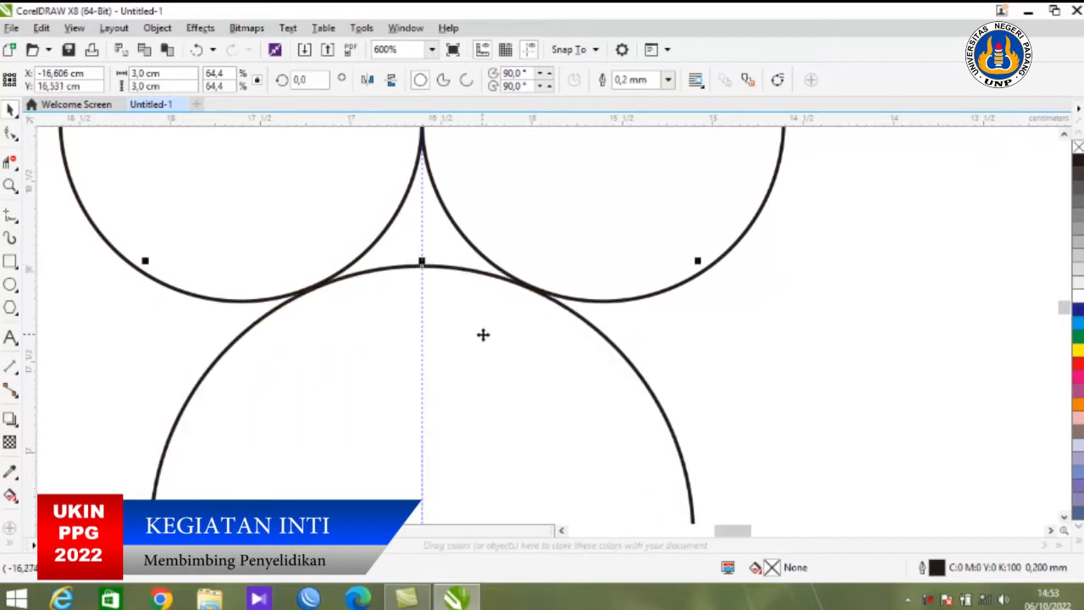
pyautogui.scroll(2, 484, 335)
pyautogui.press('Up')
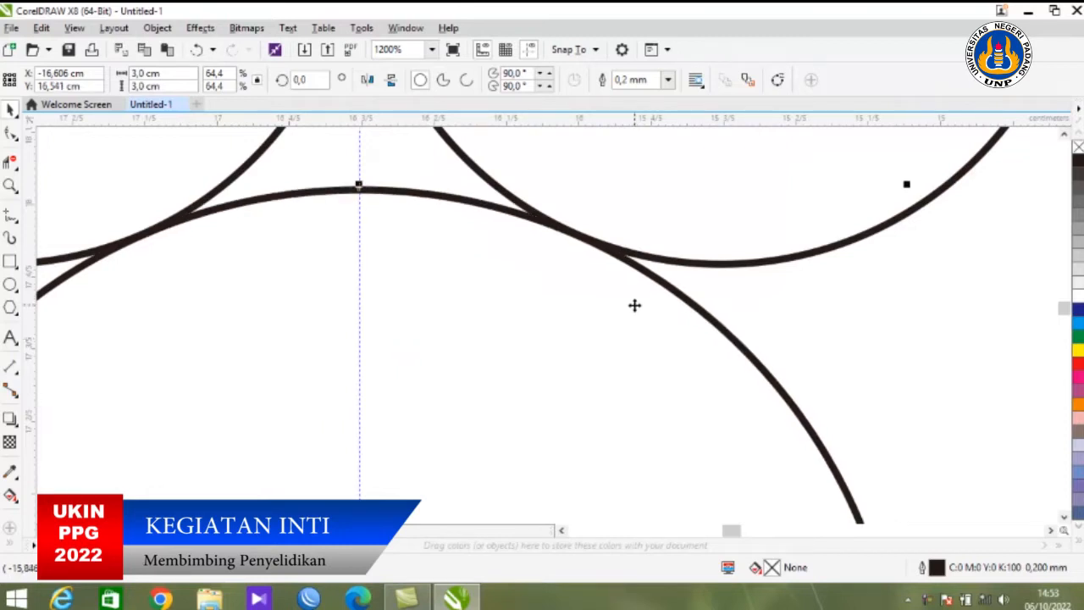
# Step: Test the lower circle's contact with Virtual Segment Delete, undo the deletion, and nudge that circle up 0.005 cm
pyautogui.scroll(-1, 634, 305)
pyautogui.click(11, 163)
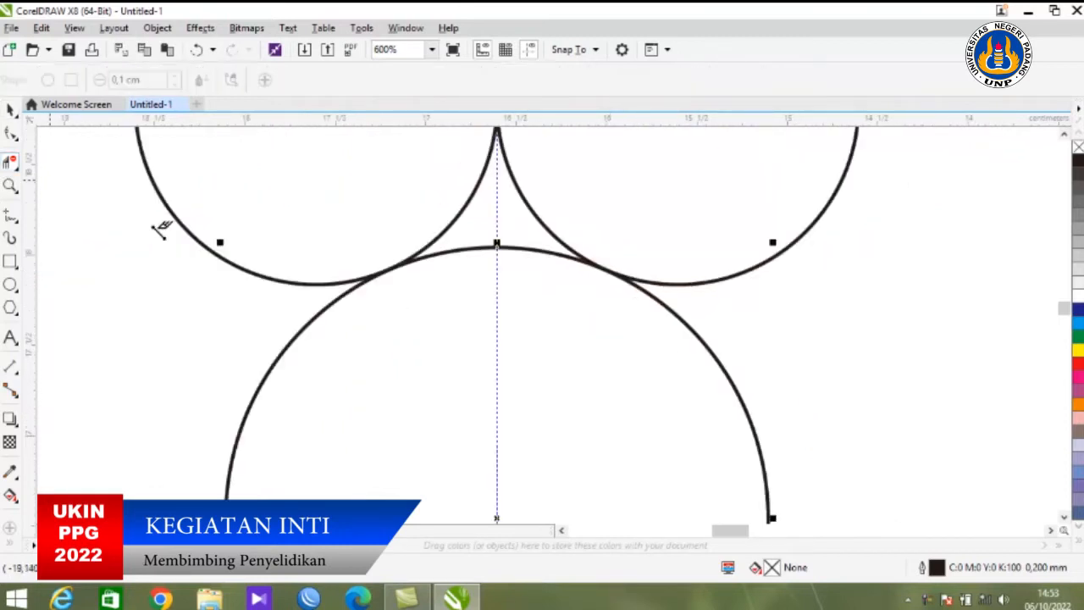
pyautogui.click(706, 364)
pyautogui.hotkey('ctrl', 'z')
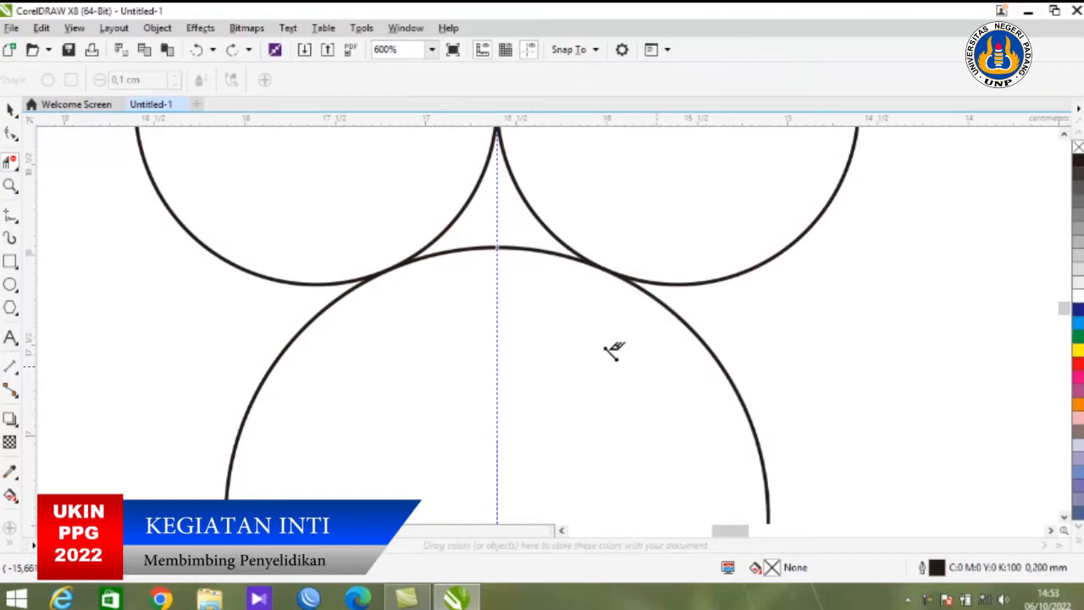
pyautogui.click(10, 110)
pyautogui.press('Up')
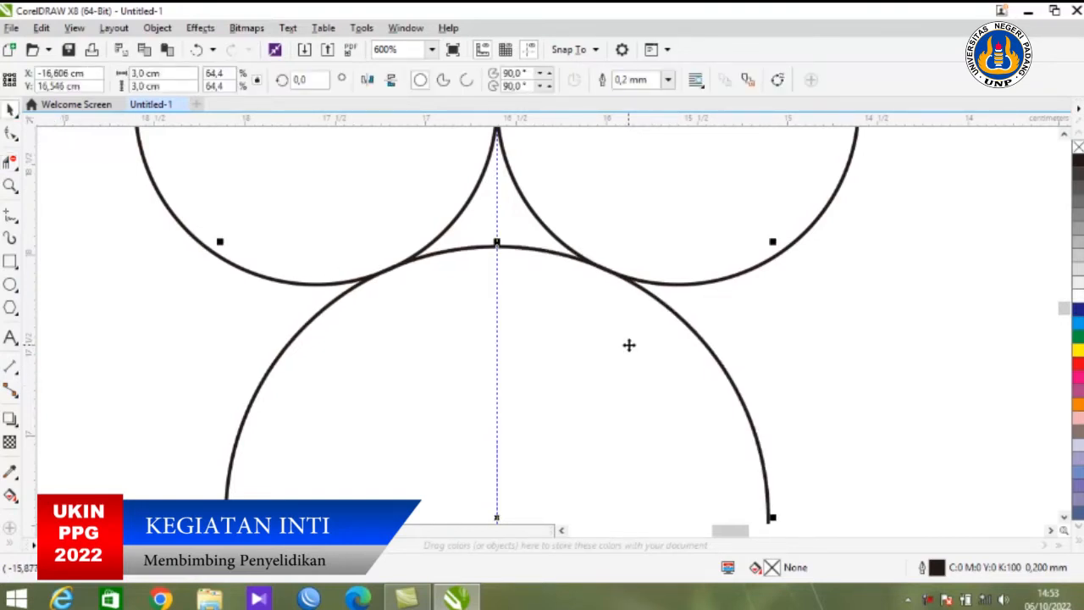
# Step: Retest the lower 3 cm circle's contact by deleting its segment with Virtual Segment Delete, and undo the deletion
pyautogui.click(8, 159)
pyautogui.moveTo(787, 338); pyautogui.dragTo(677, 399)
pyautogui.hotkey('ctrl', 'z')
pyautogui.click(10, 110)
pyautogui.click(86, 256)
# Step: Copy the lower 3 cm circle straight up along the guideline so it overlaps the upper pair of 3 cm circles
pyautogui.scroll(-3, 596, 281)
pyautogui.scroll(1, 630, 224)
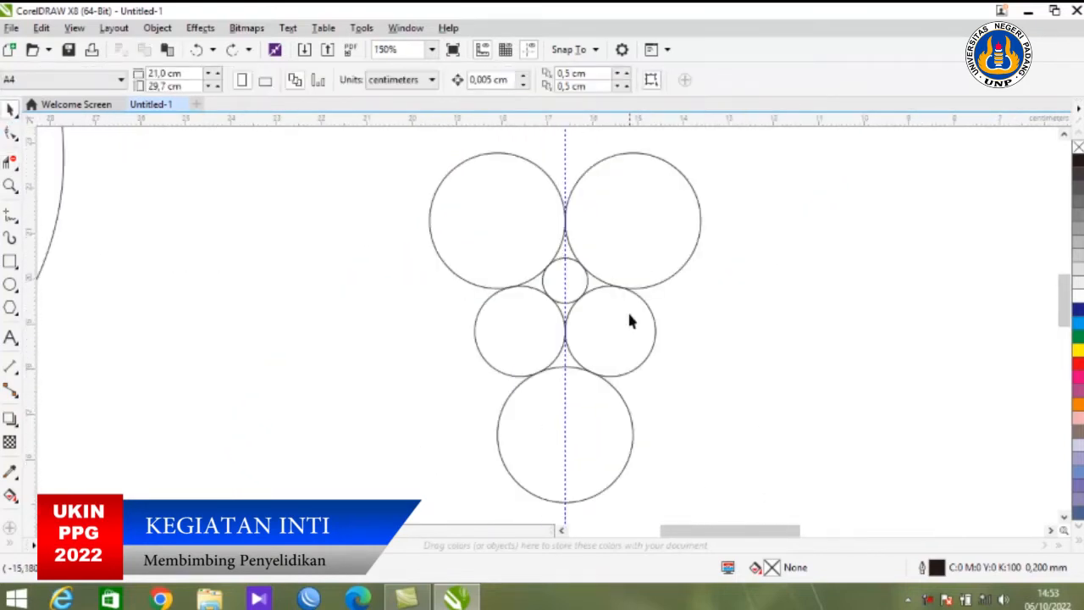
pyautogui.click(625, 457)
pyautogui.moveTo(565, 435); pyautogui.dragTo(565, 162)
pyautogui.click(615, 192)
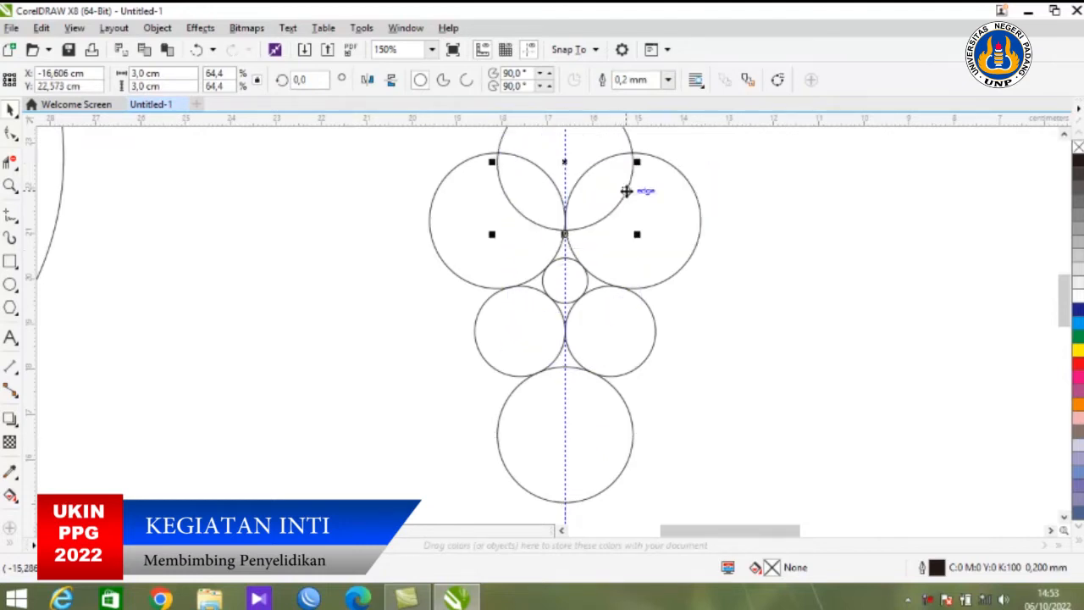
pyautogui.scroll(1, 565, 157)
pyautogui.scroll(-2, 597, 199)
pyautogui.scroll(1, 600, 208)
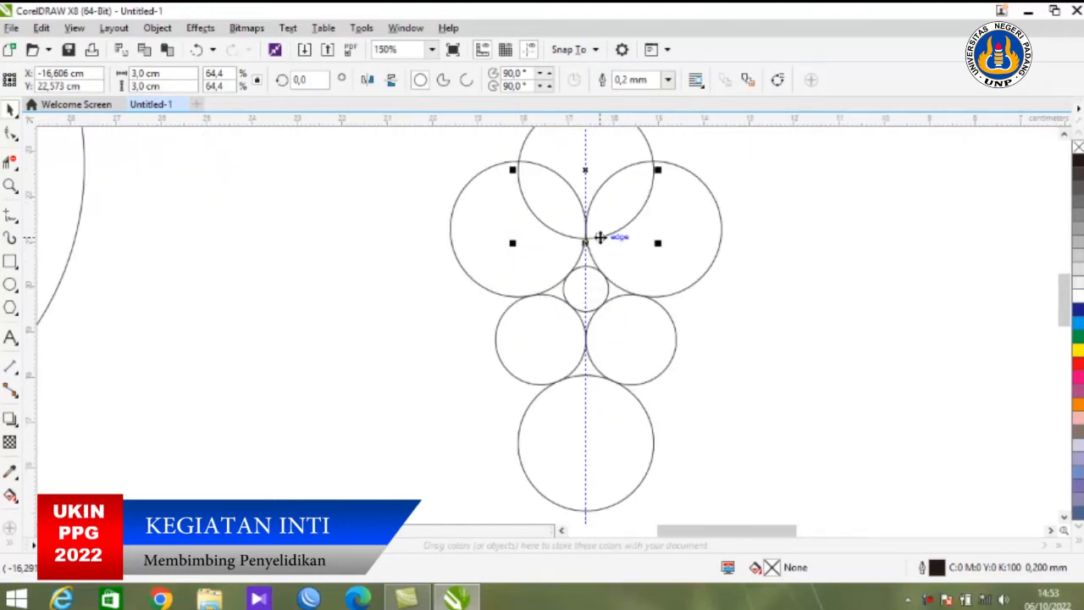
# Step: Move the copied 3 cm circle up above the upper pair and align its centre with the guideline at about Y 23.816 cm
pyautogui.moveTo(586, 170); pyautogui.dragTo(579, 131)
pyautogui.scroll(1, 602, 197)
pyautogui.scroll(-3, 602, 197)
pyautogui.scroll(3, 590, 297)
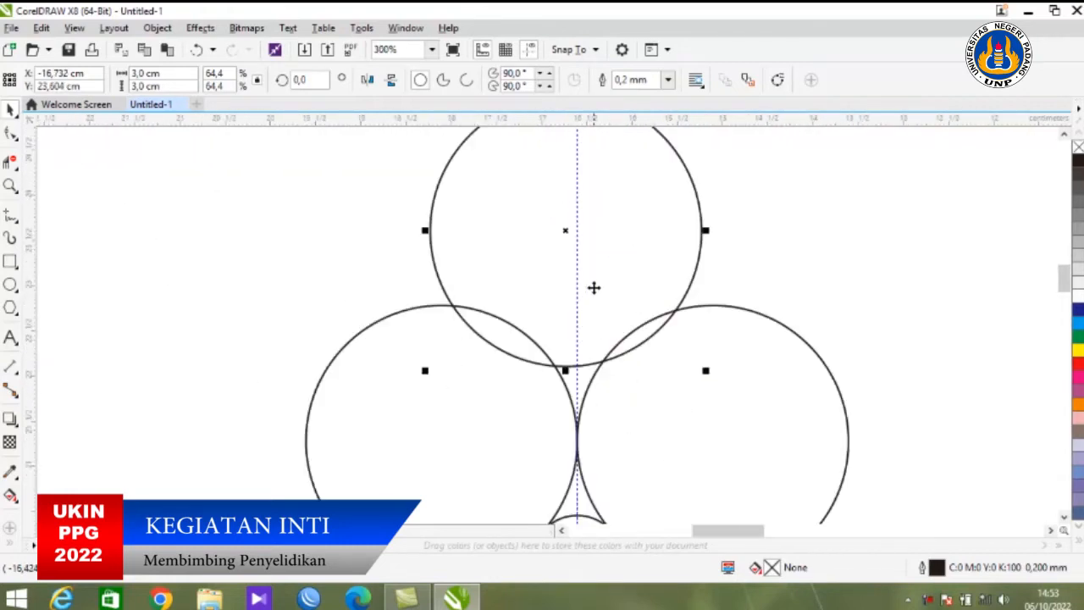
pyautogui.moveTo(566, 230); pyautogui.dragTo(576, 214)
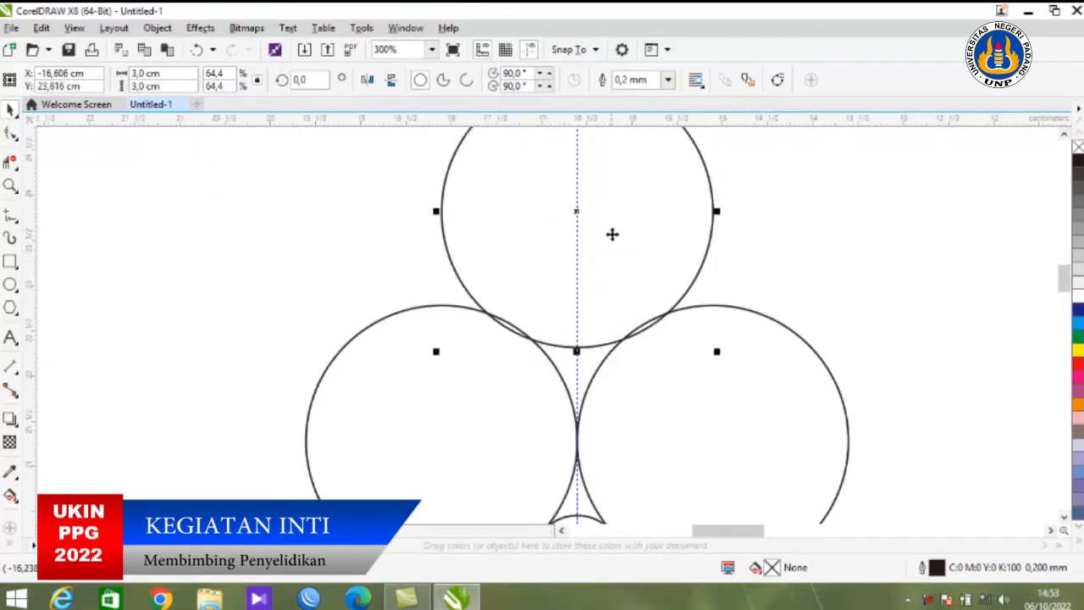
# Step: Nudge the top 3 cm circle up to Y 23.881 cm, against the upper pair of circles
pyautogui.scroll(1, 601, 328)
pyautogui.press('Up')
pyautogui.press('Up')
pyautogui.press('Up')
pyautogui.press('Up')
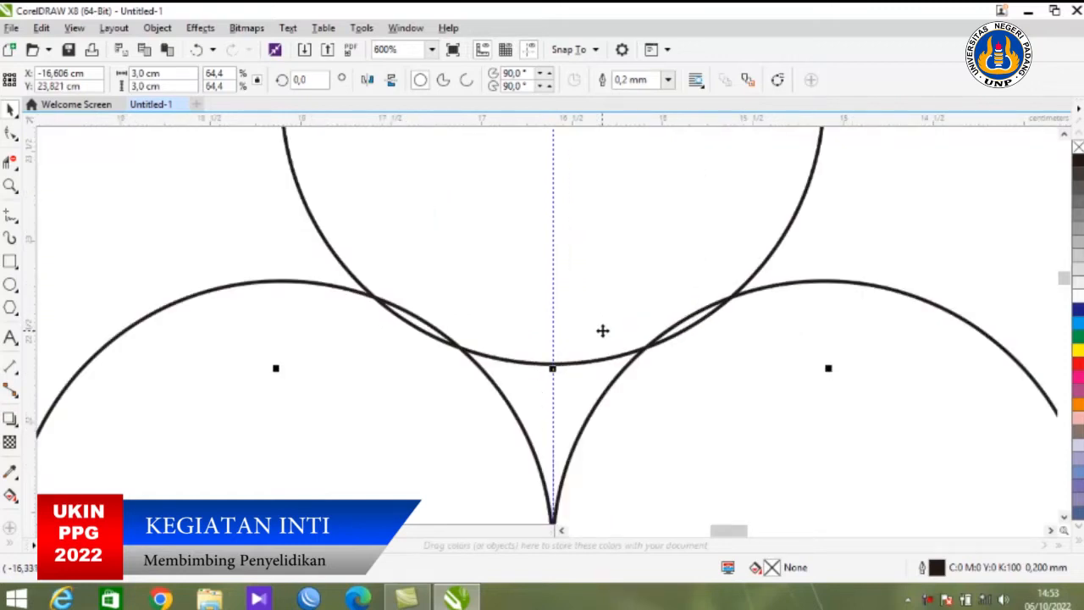
pyautogui.press('Up')
pyautogui.press('Up')
pyautogui.press('Up')
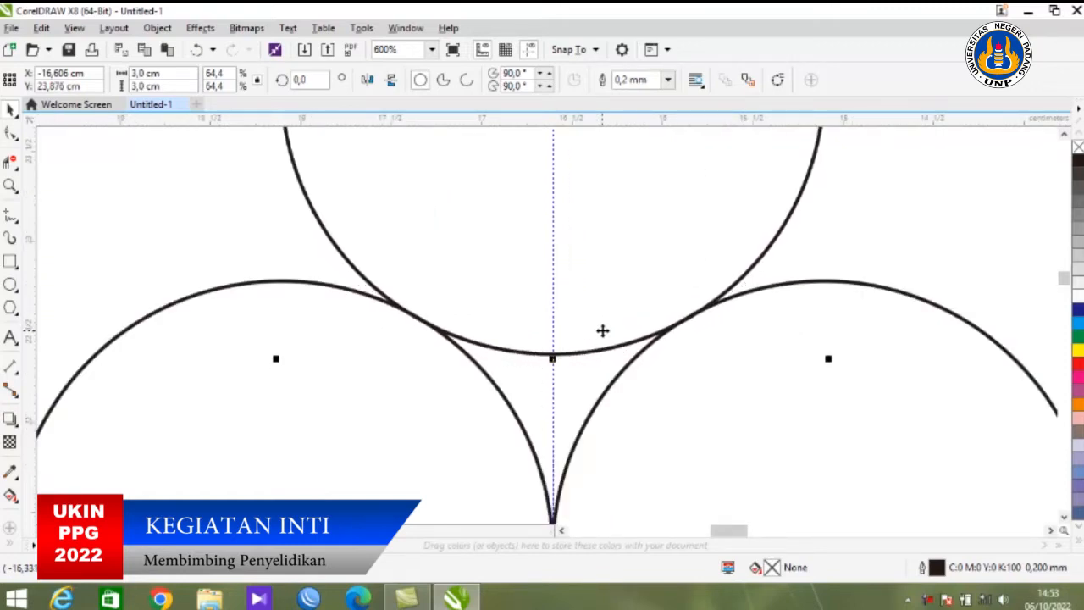
pyautogui.press('Down')
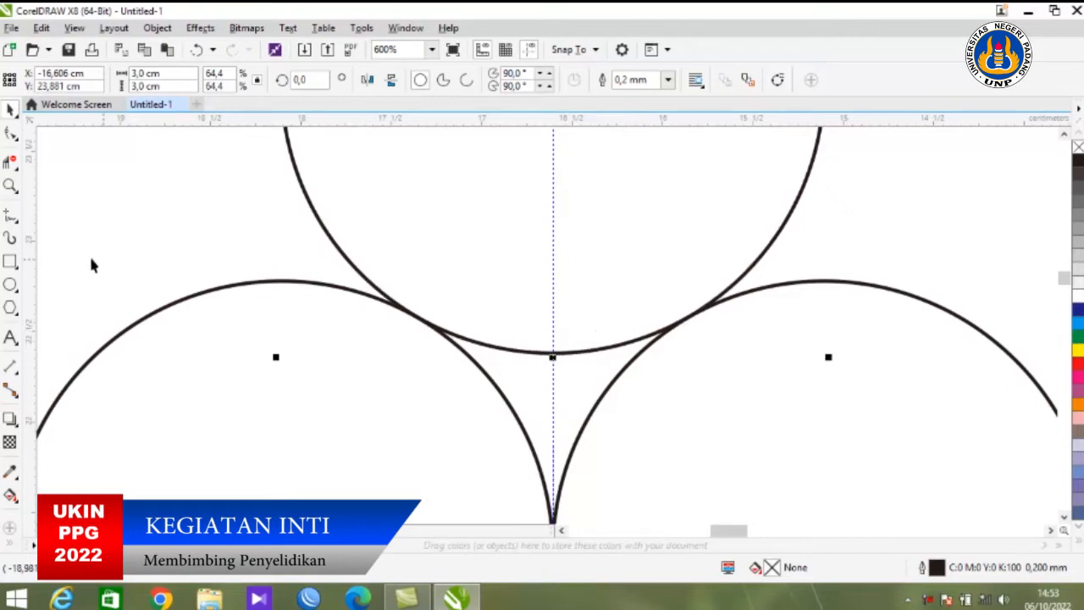
# Step: Test the top circle's contact with Virtual Segment Delete, undo the deletion, and lower that circle by 0.005 cm
pyautogui.click(10, 161)
pyautogui.moveTo(198, 194); pyautogui.dragTo(350, 224)
pyautogui.hotkey('ctrl', 'z')
pyautogui.click(10, 109)
pyautogui.moveTo(511, 235); pyautogui.dragTo(511, 236)
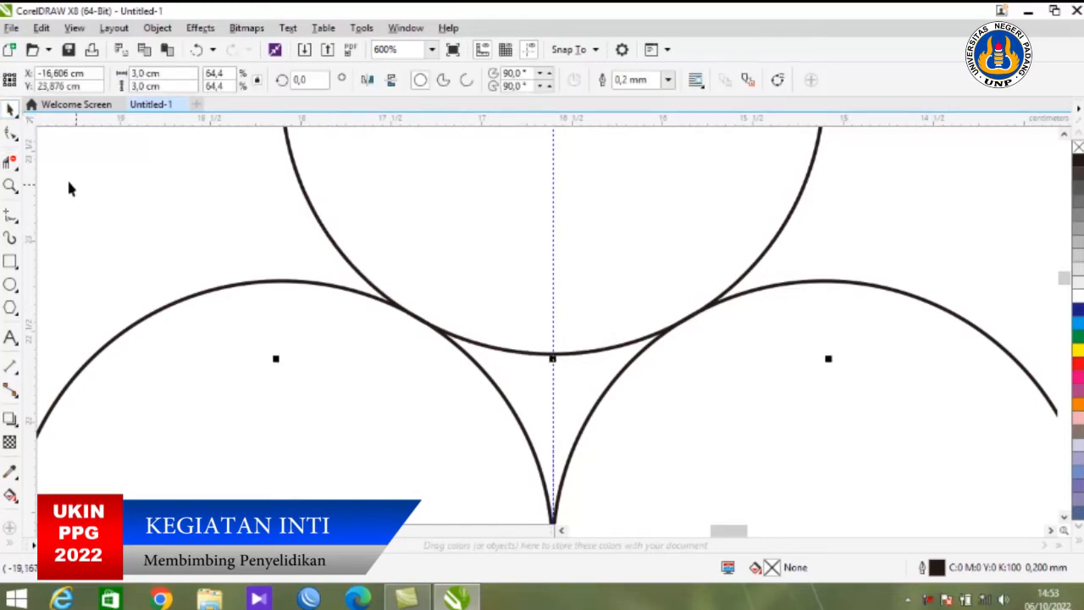
# Step: Retest the top 3 cm circle's contact by deleting its segment with Virtual Segment Delete, undo the deletion, and clear the selection
pyautogui.click(10, 161)
pyautogui.moveTo(279, 178); pyautogui.dragTo(403, 190)
pyautogui.hotkey('ctrl', 'z')
pyautogui.click(11, 110)
pyautogui.click(190, 203)
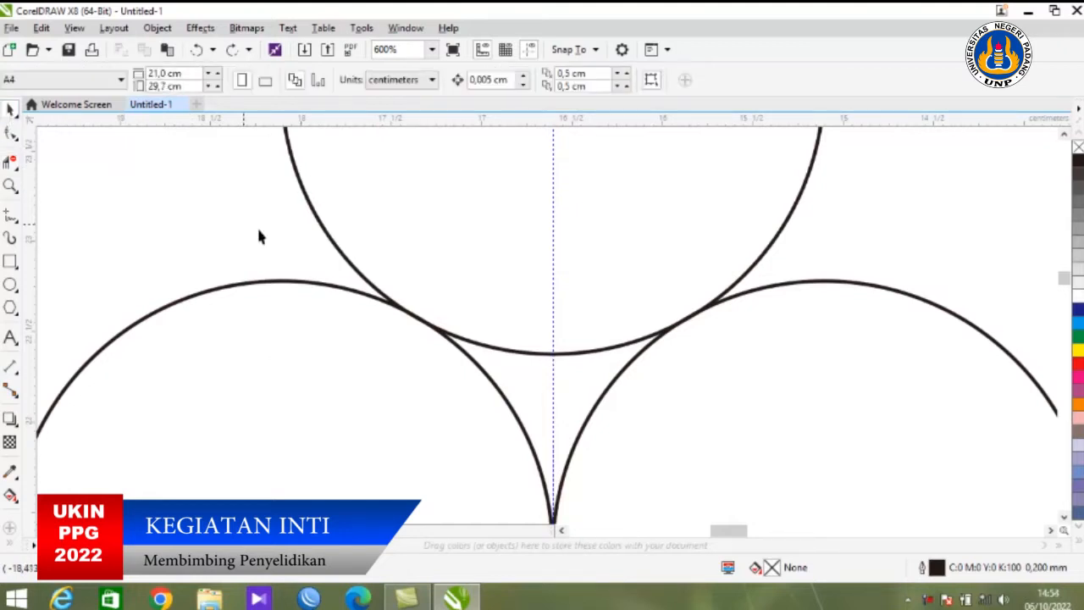
# Step: Copy the 8 cm circle from the concentric set over the figure, centred at about X -15.584, Y 20.978 cm
pyautogui.scroll(-5, 471, 291)
pyautogui.scroll(-1, 542, 285)
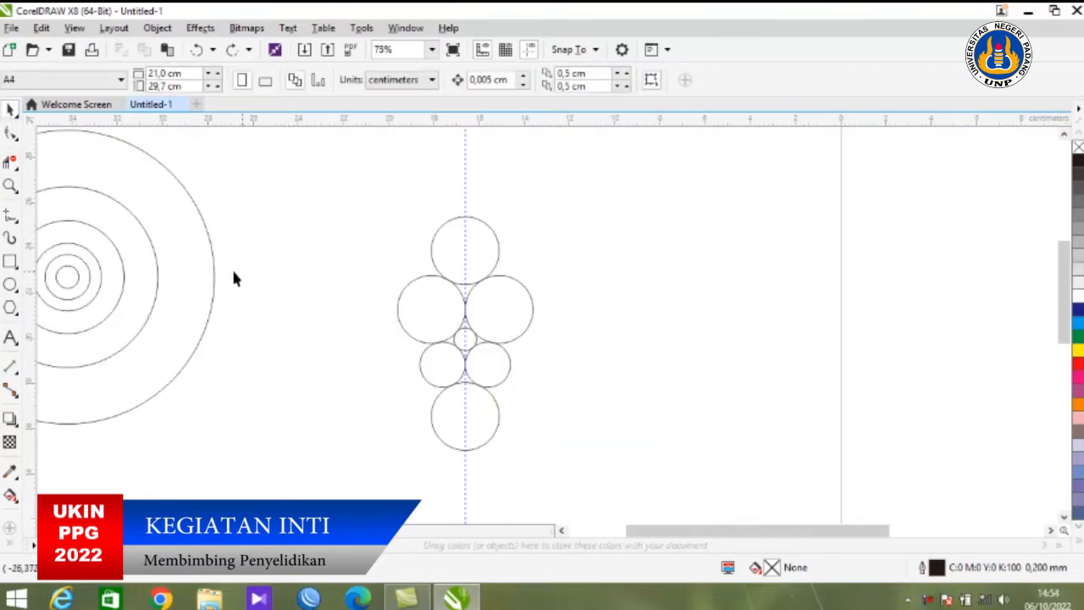
pyautogui.click(144, 252)
pyautogui.click(199, 286)
pyautogui.moveTo(156, 259); pyautogui.dragTo(573, 293)
pyautogui.click(601, 317)
pyautogui.scroll(4, 415, 347)
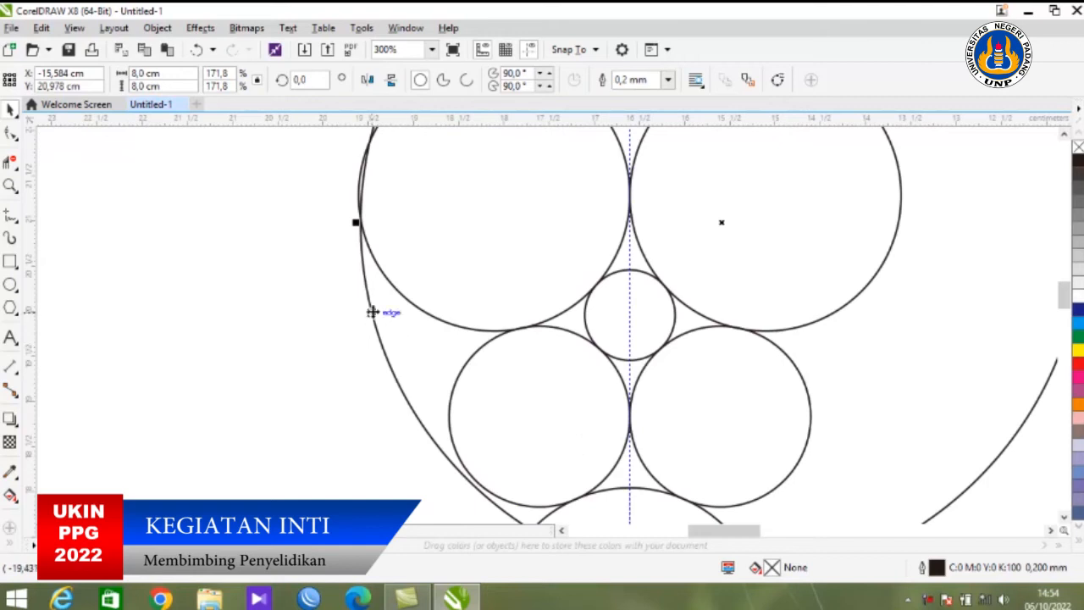
# Step: Shift the 8 cm circle around the left-hand 3 cm and 2 cm circles, then nudge it down to Y 21.1 cm
pyautogui.scroll(-2, 391, 313)
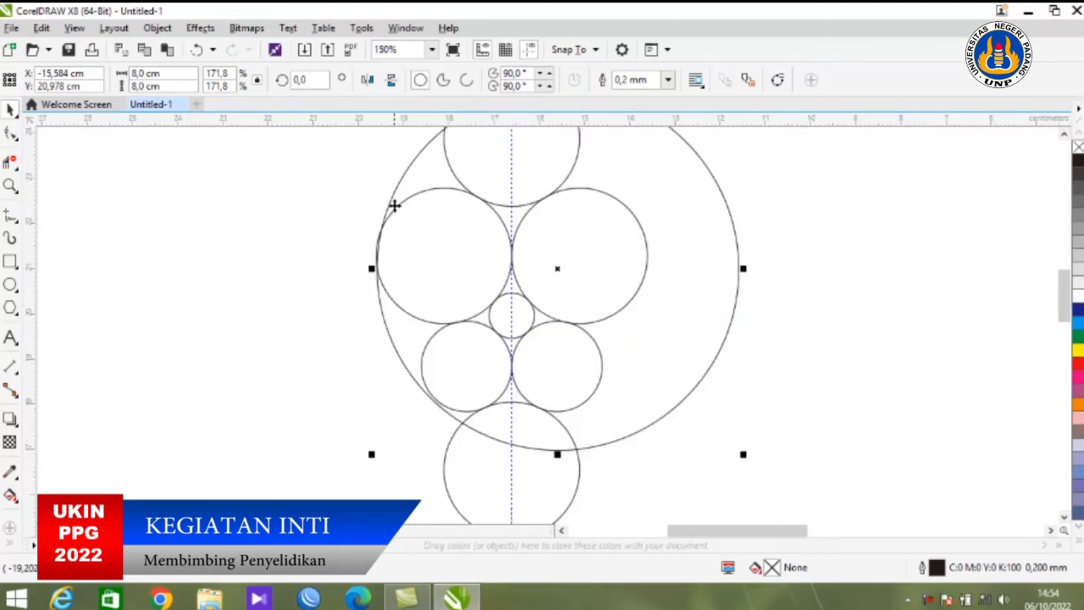
pyautogui.moveTo(393, 195)
pyautogui.mouseDown()
pyautogui.moveTo(395, 185)
pyautogui.moveTo(393, 196)
pyautogui.mouseUp()
pyautogui.scroll(2, 393, 293)
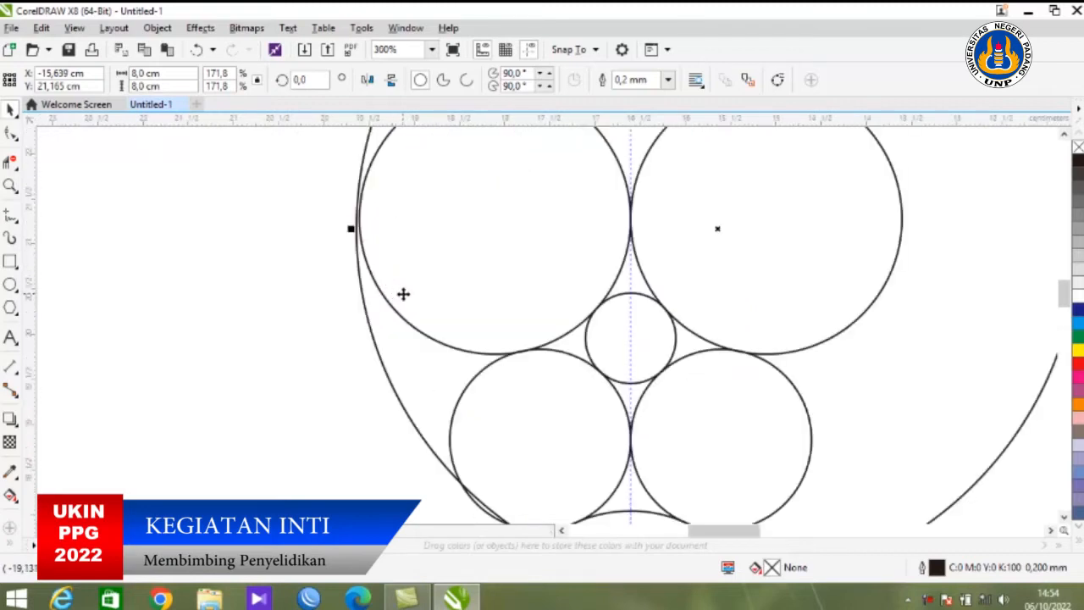
pyautogui.press('Down')
pyautogui.press('Down')
pyautogui.press('Down')
pyautogui.press('Down')
pyautogui.press('Down')
pyautogui.press('Down')
pyautogui.press('Down')
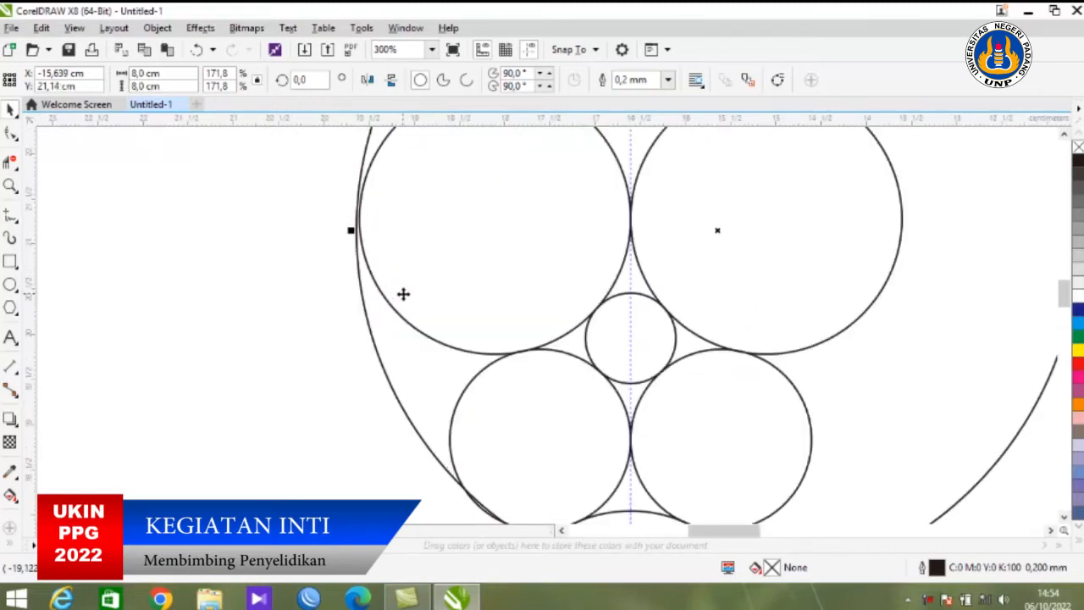
pyautogui.press('Down')
pyautogui.press('Down')
pyautogui.press('Down')
pyautogui.press('Down')
pyautogui.press('Down')
pyautogui.press('Down')
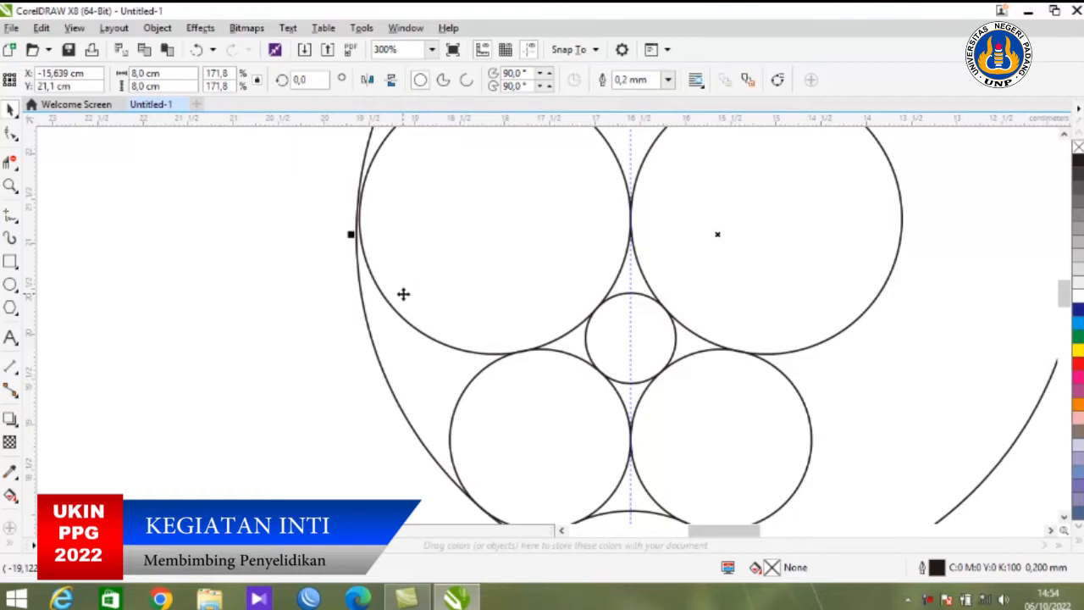
# Step: Nudge the 8 cm circle right and down to X -15.614, Y 21.08 cm, against the left-hand circles
pyautogui.press('Right')
pyautogui.press('Right')
pyautogui.press('Right')
pyautogui.press('Right')
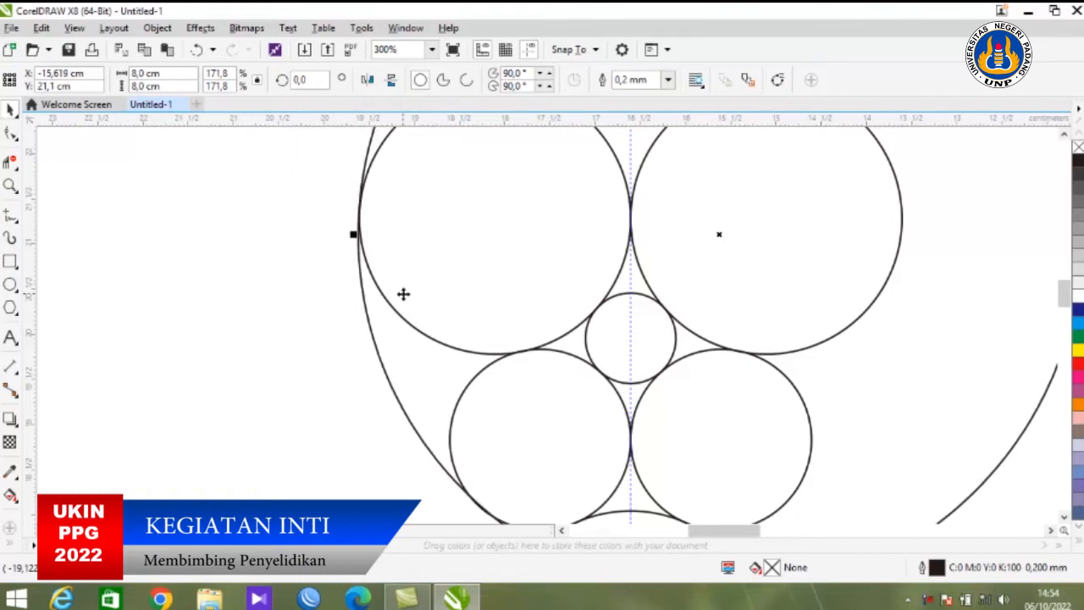
pyautogui.press('Down')
pyautogui.press('Down')
pyautogui.press('Down')
pyautogui.press('Down')
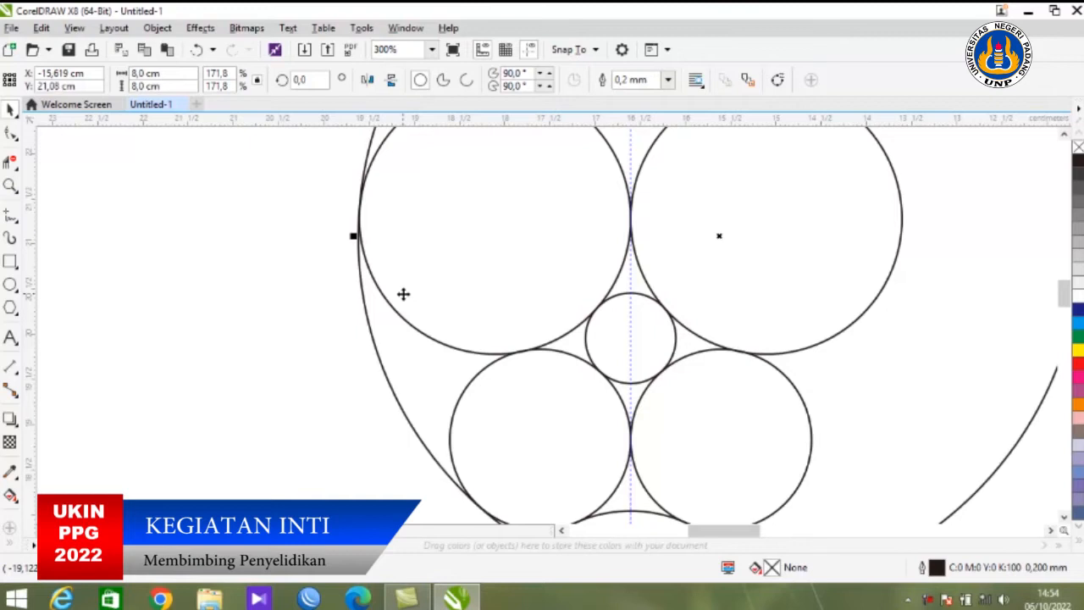
pyautogui.press('Right')
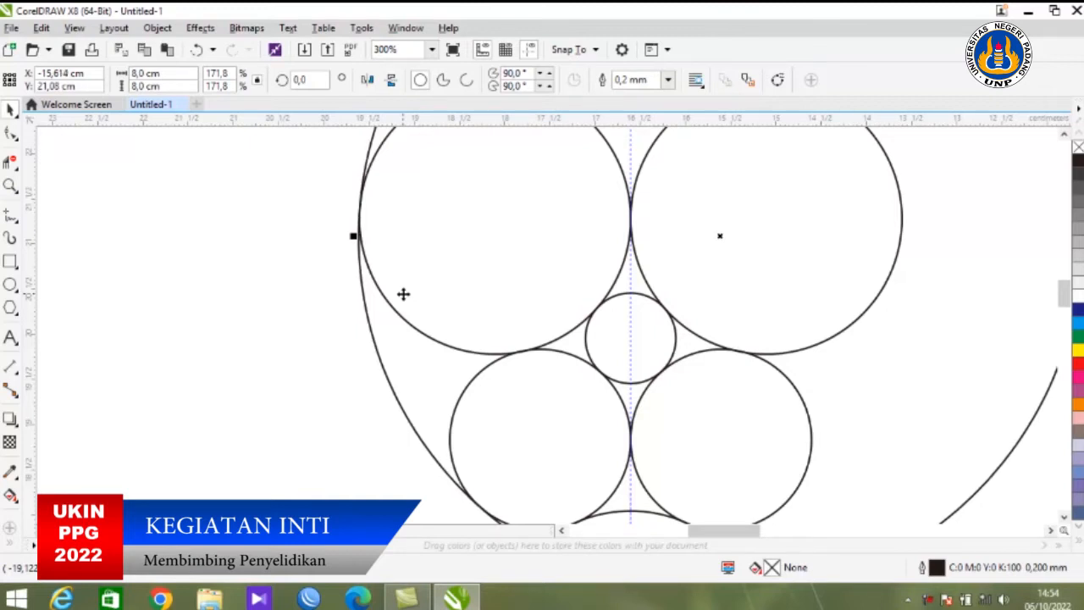
# Step: Test the 8 cm circle's contact with the left-hand circles using Virtual Segment Delete, and undo each deletion
pyautogui.scroll(-3, 536, 268)
pyautogui.scroll(2, 487, 185)
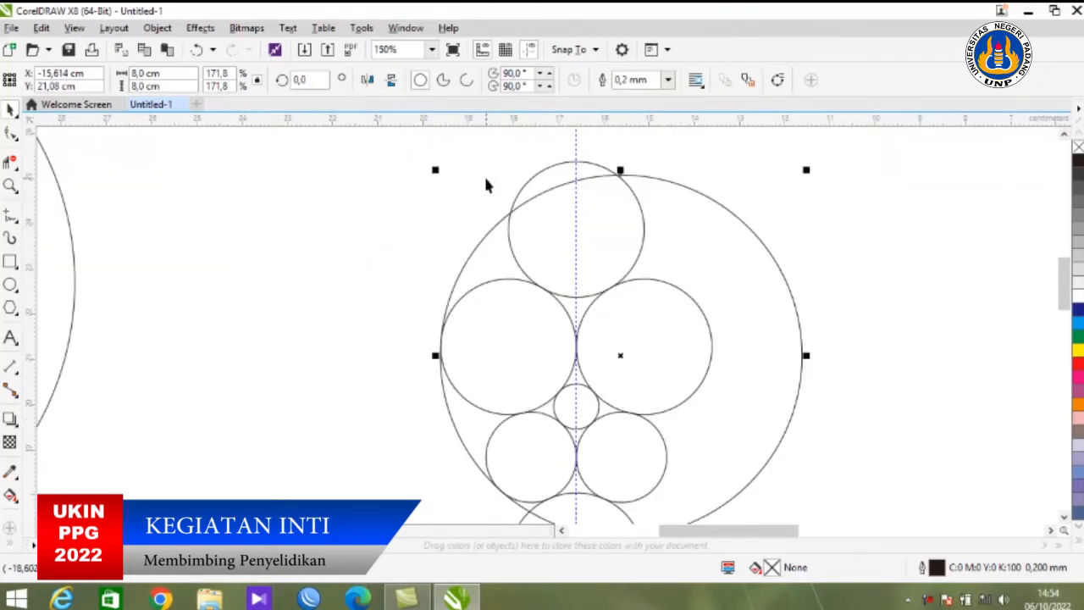
pyautogui.click(8, 164)
pyautogui.click(470, 255)
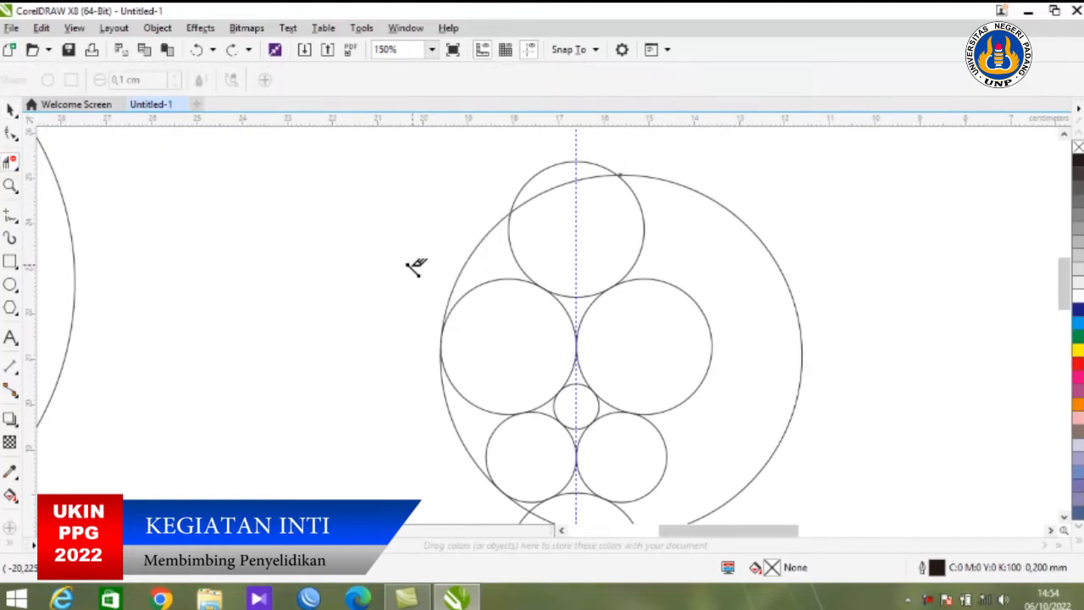
pyautogui.scroll(-2, 479, 324)
pyautogui.scroll(3, 460, 406)
pyautogui.click(491, 306)
pyautogui.hotkey('ctrl', 'z')
pyautogui.scroll(-1, 415, 321)
pyautogui.scroll(-3, 419, 322)
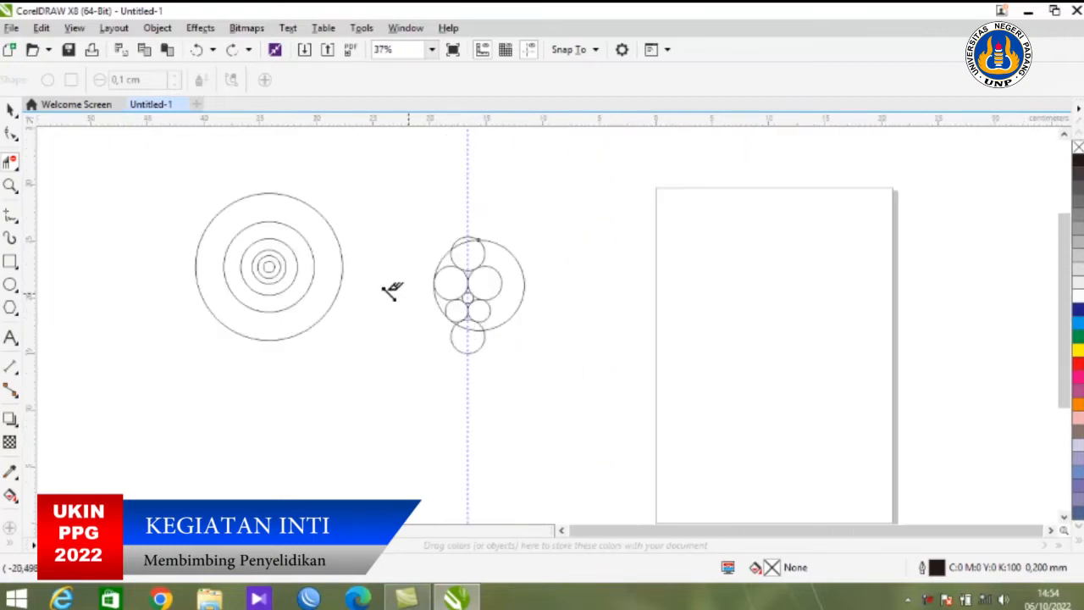
pyautogui.scroll(1, 397, 269)
pyautogui.click(10, 111)
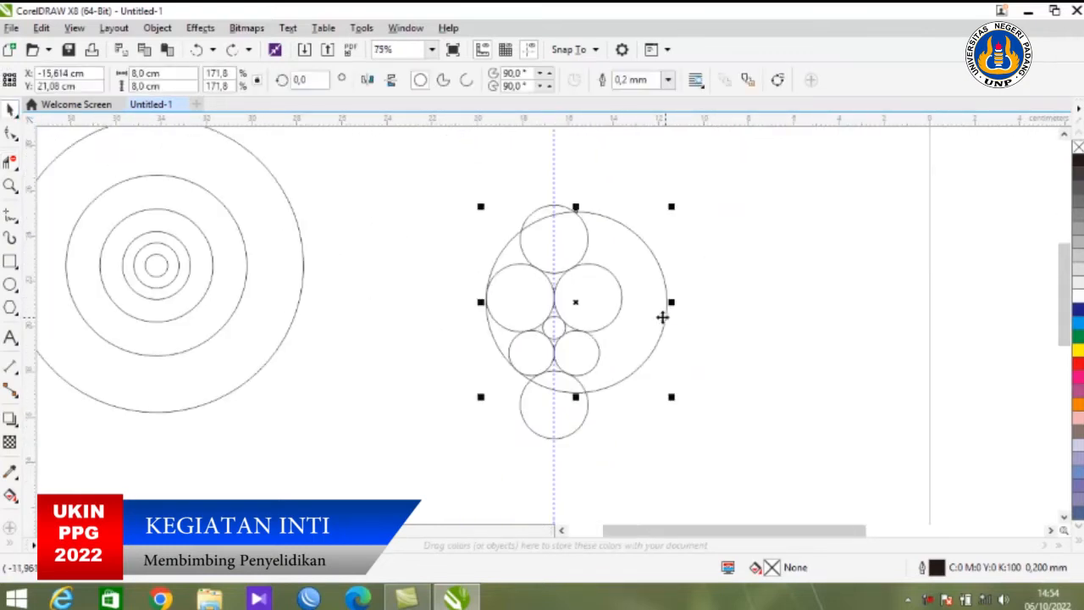
# Step: Copy the 8 cm circle to the left of the figure and align the copy's centre vertically with the original
pyautogui.moveTo(657, 304); pyautogui.dragTo(459, 303)
pyautogui.click(504, 329)
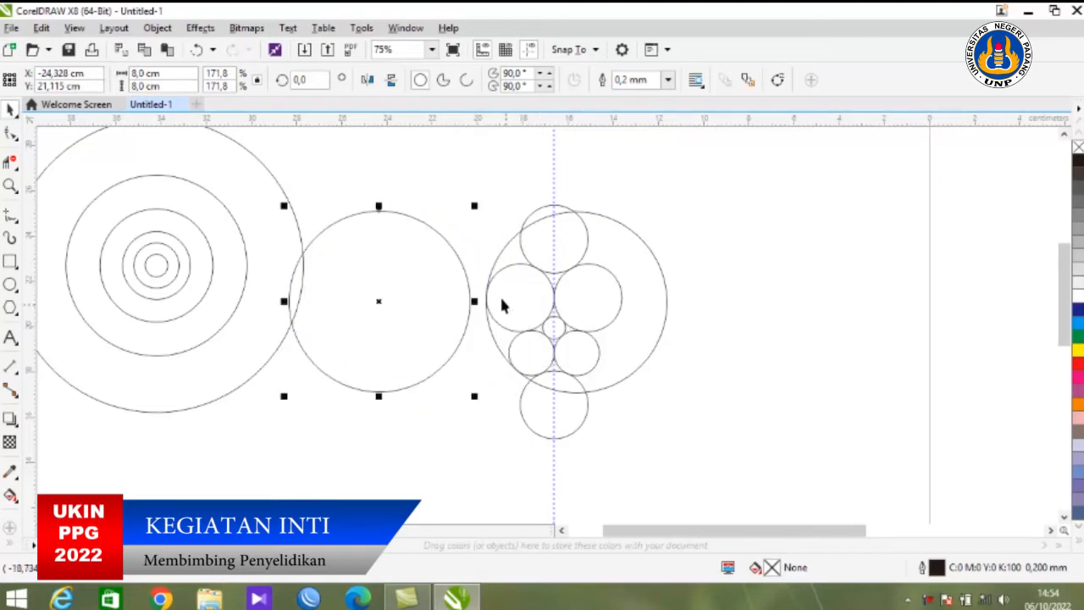
pyautogui.keyDown('shift'); pyautogui.click(645, 265); pyautogui.keyUp('shift')
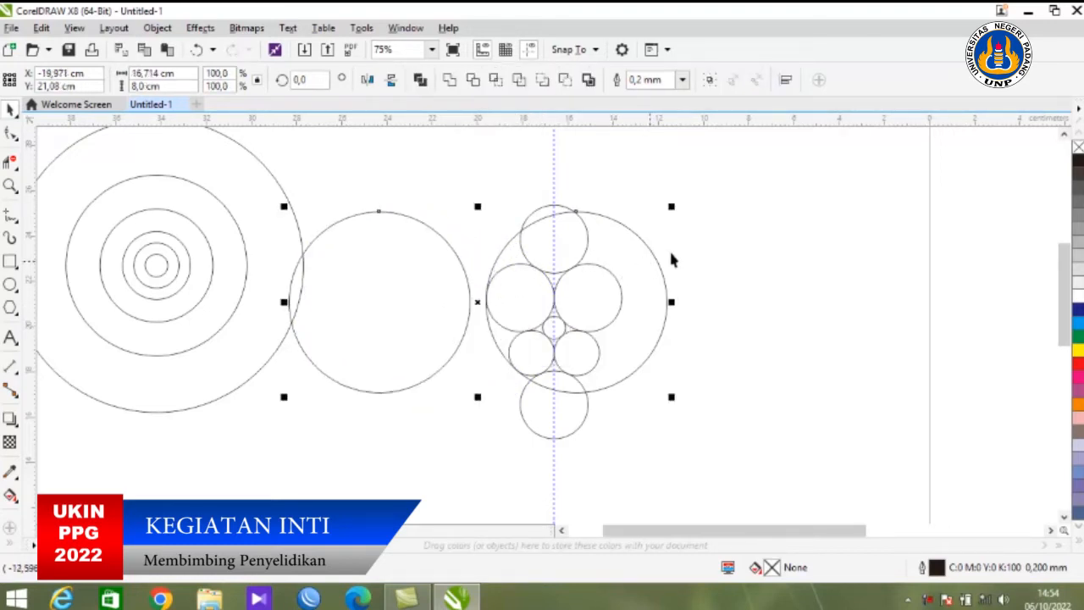
pyautogui.press('Escape')
# Step: Move the copied 8 cm circle horizontally over the figure to about X -17.57 cm, enclosing the right-hand circles
pyautogui.click(376, 303)
pyautogui.moveTo(377, 303); pyautogui.dragTo(533, 305)
pyautogui.click(707, 335)
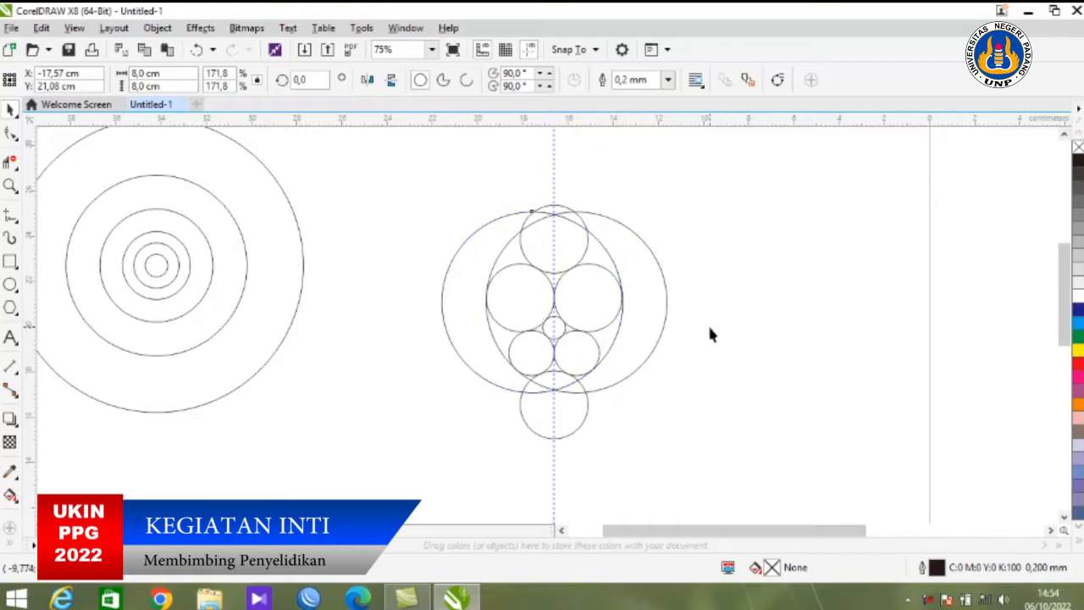
# Step: Nudge the copied 8 cm circle left to X -17.595 cm, against the right-hand 3 cm and 2 cm circles
pyautogui.scroll(4, 602, 340)
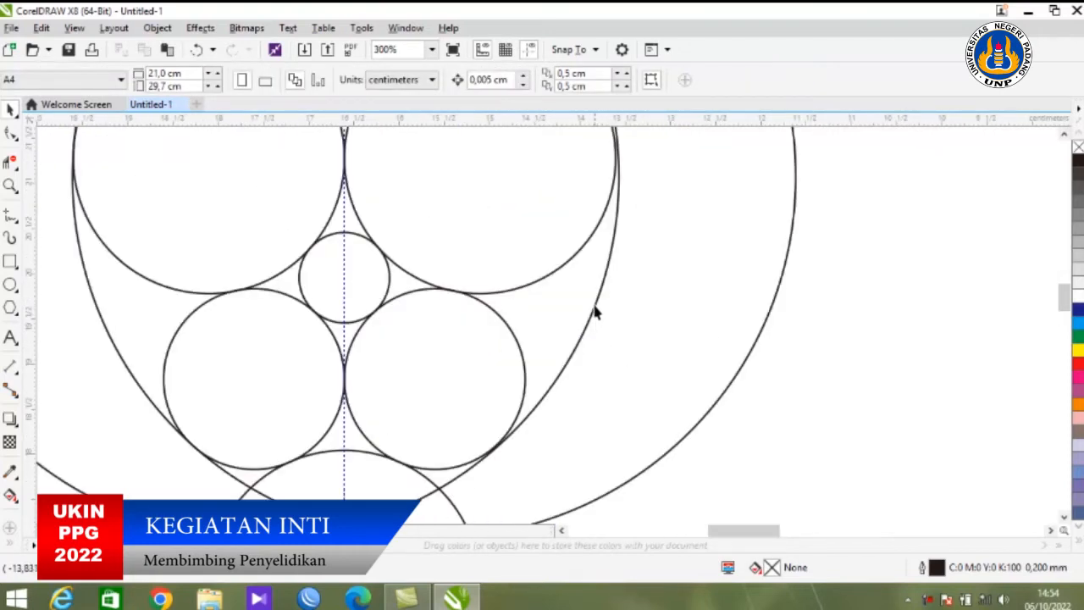
pyautogui.click(595, 310)
pyautogui.press('Left')
pyautogui.press('Left')
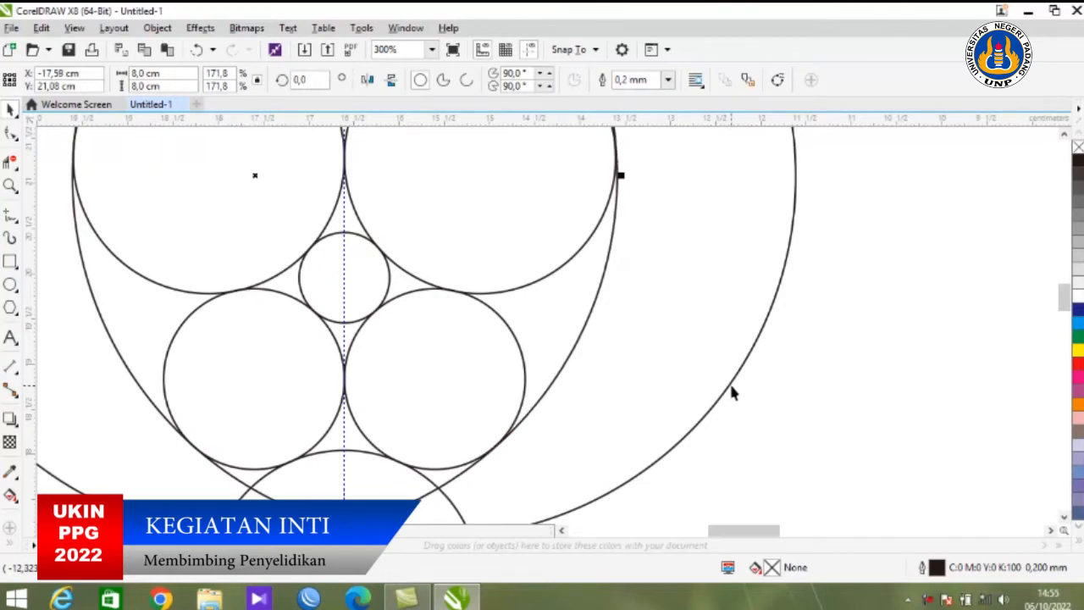
pyautogui.hotkey('ctrl', 'Left')
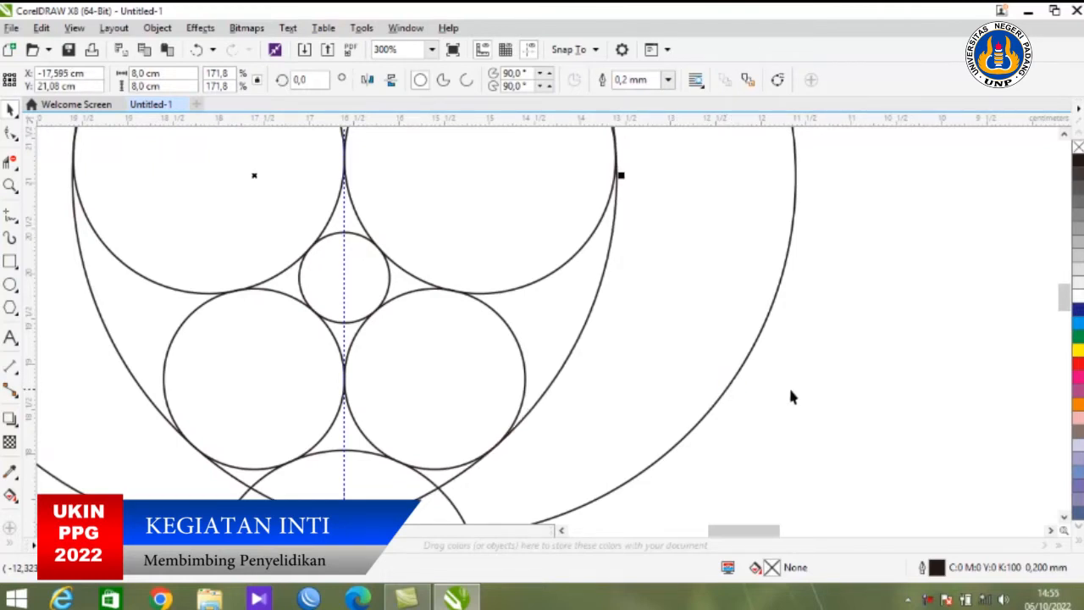
pyautogui.scroll(-2, 776, 267)
pyautogui.scroll(2, 740, 234)
pyautogui.scroll(-3, 727, 262)
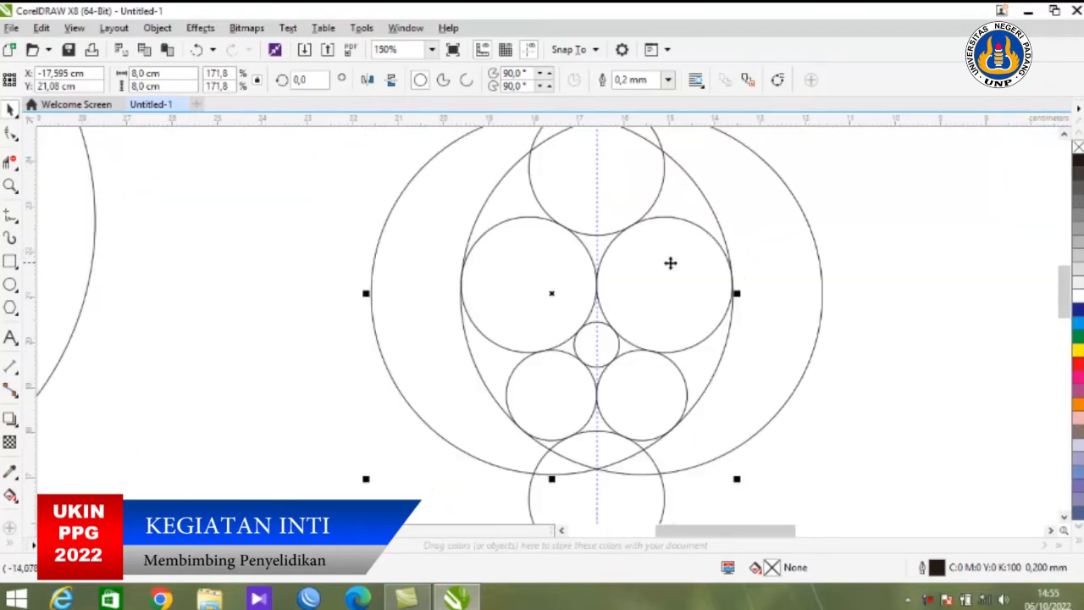
# Step: Test the copied 8 cm circle's contact with Virtual Segment Delete, undo the deletions, and nudge the circle left to X -17.6 cm
pyautogui.click(9, 162)
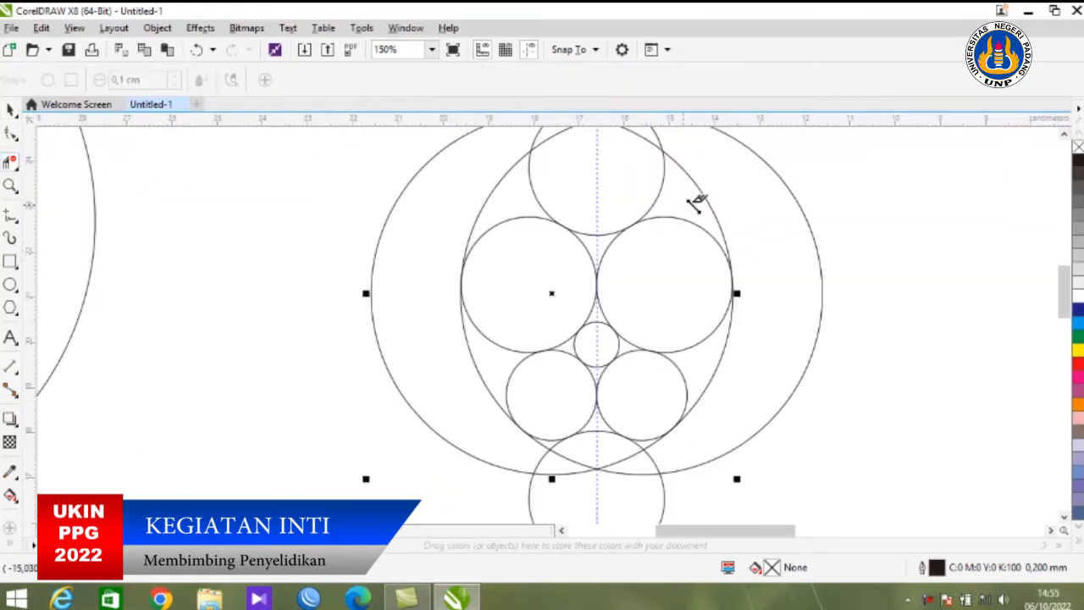
pyautogui.hotkey('ctrl', 'z')
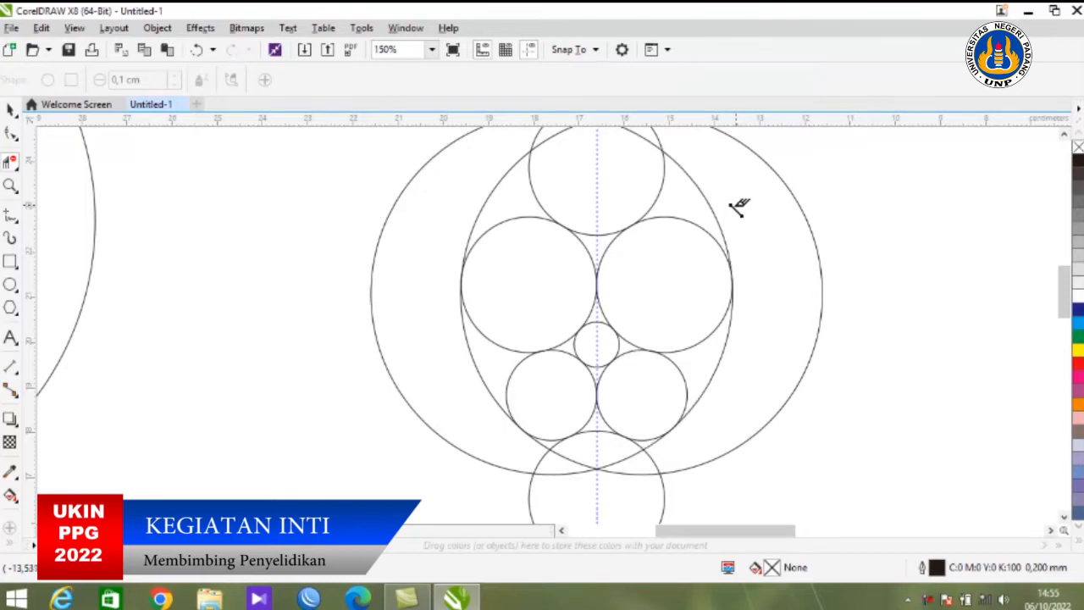
pyautogui.click(708, 211)
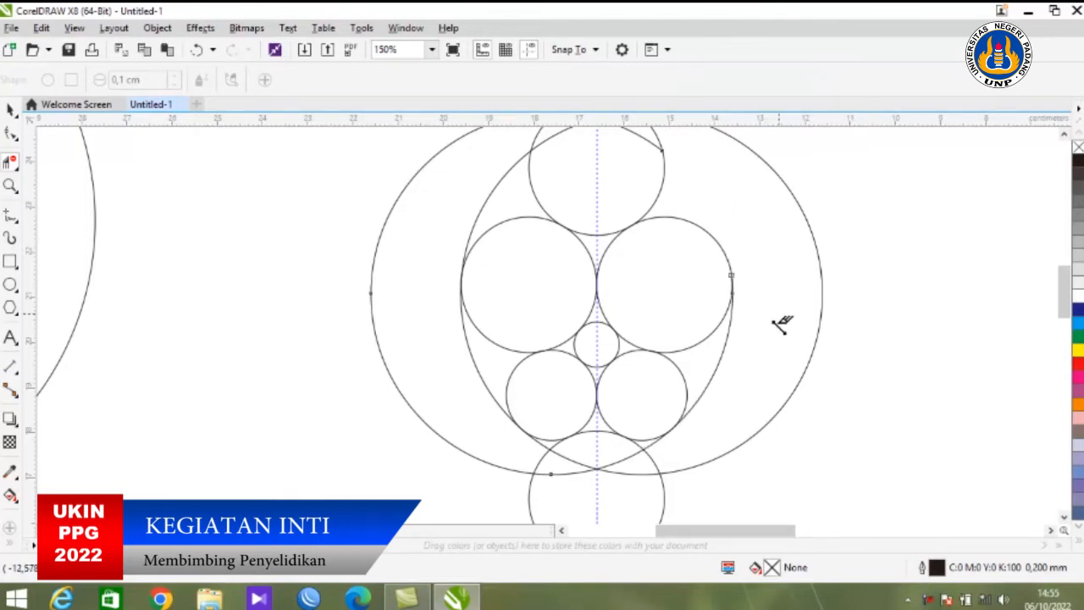
pyautogui.hotkey('ctrl', 'z')
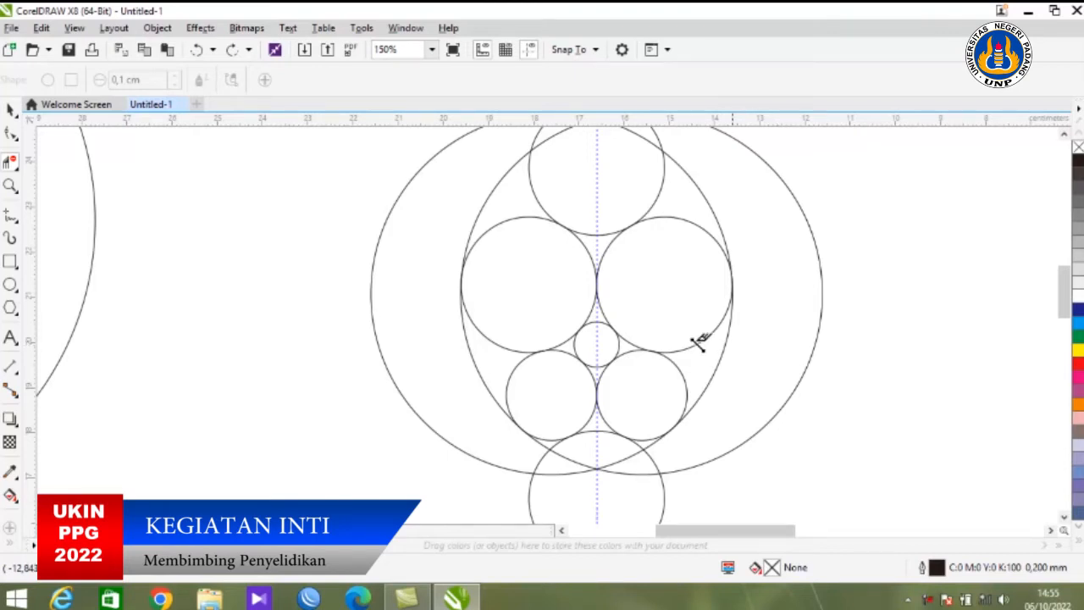
pyautogui.click(10, 113)
pyautogui.click(288, 245)
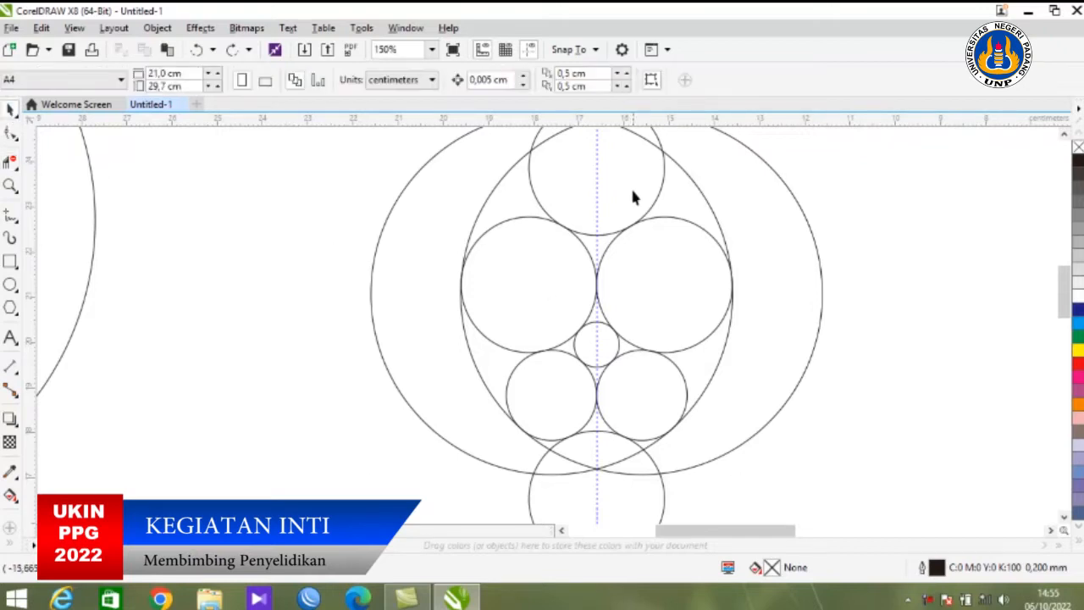
# Step: Copy the topmost 3 cm circle straight up along the guideline to about Y 24.34 cm
pyautogui.scroll(2, 638, 182)
pyautogui.scroll(-5, 637, 212)
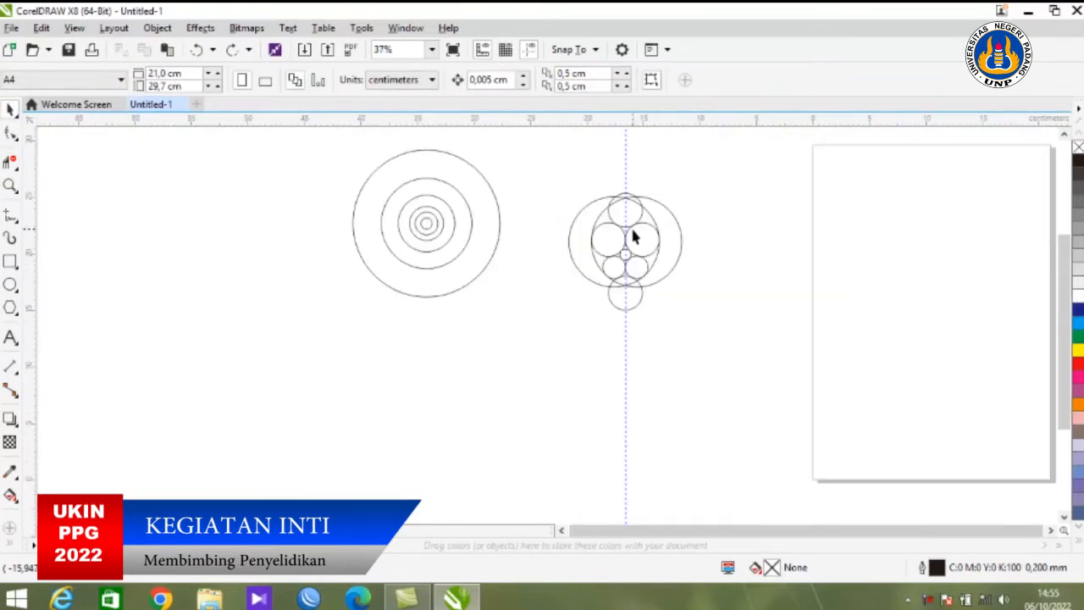
pyautogui.scroll(5, 624, 244)
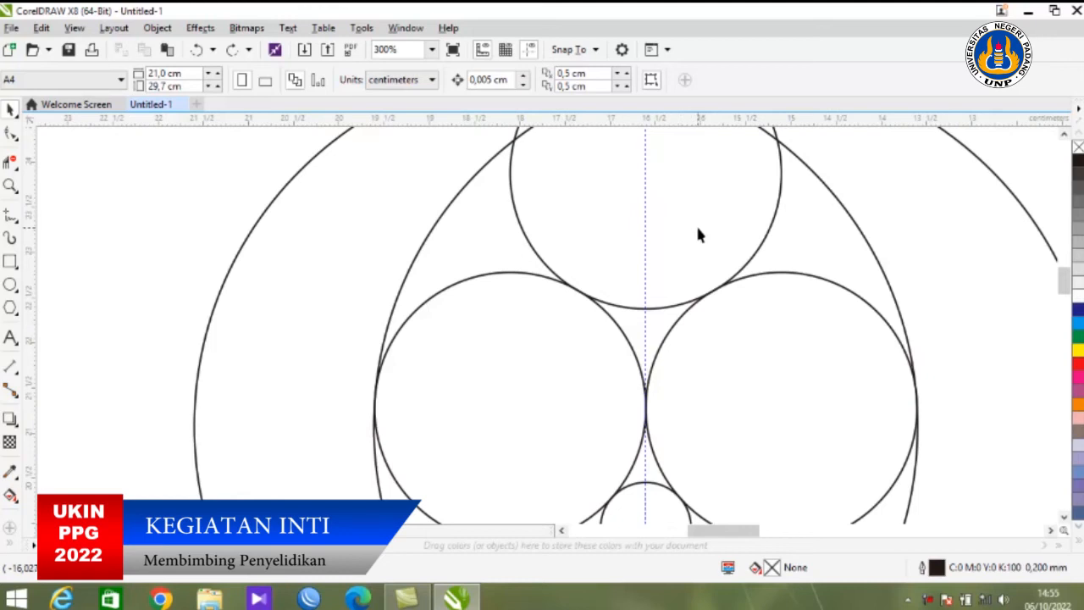
pyautogui.click(691, 247)
pyautogui.click(735, 218)
pyautogui.scroll(-2, 711, 230)
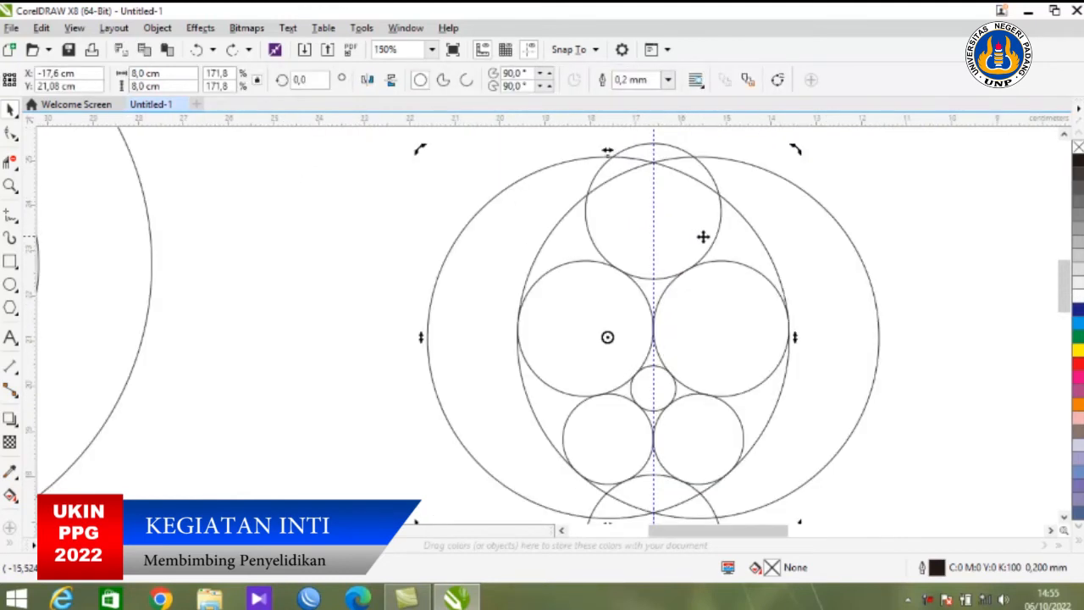
pyautogui.click(719, 232)
pyautogui.moveTo(654, 210); pyautogui.dragTo(654, 189)
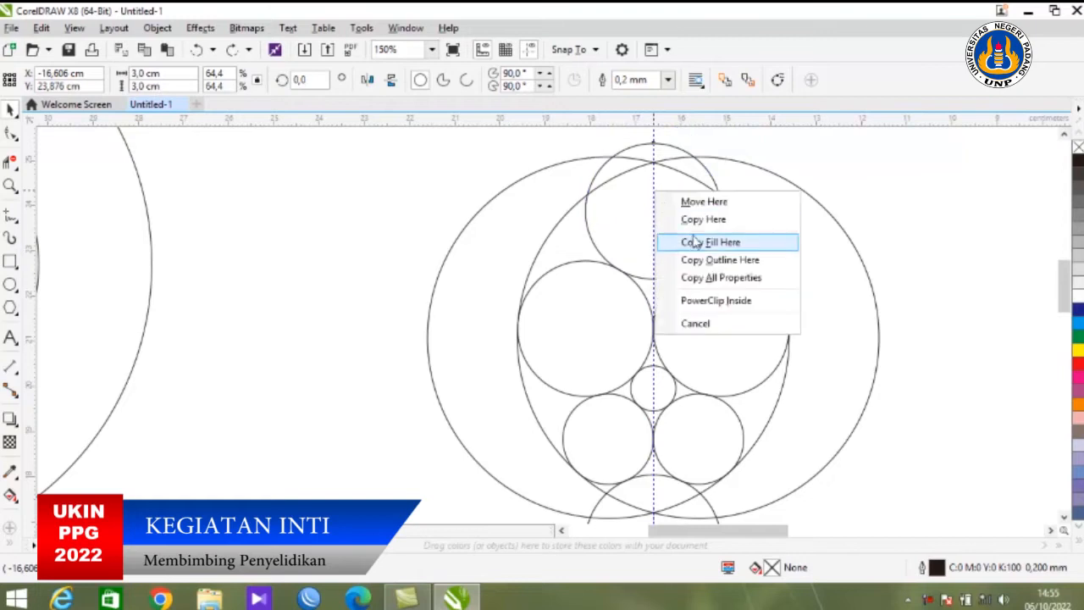
pyautogui.click(699, 229)
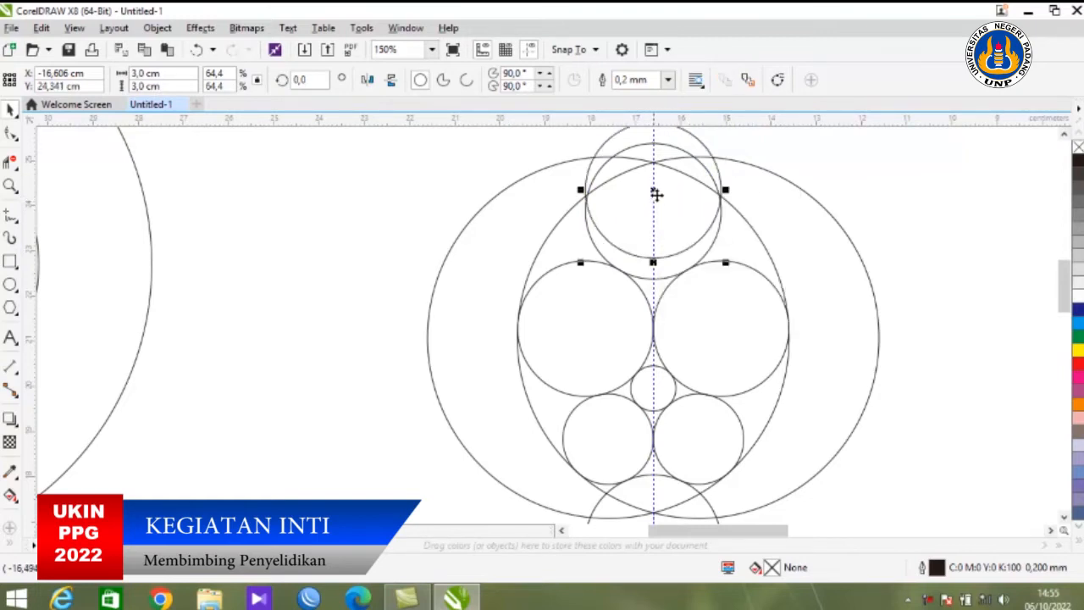
# Step: Copy the raised 3 cm circle down to the right at X -15.106 cm and lower the copy to Y 22.602 cm
pyautogui.moveTo(653, 189); pyautogui.dragTo(715, 265)
pyautogui.click(767, 293)
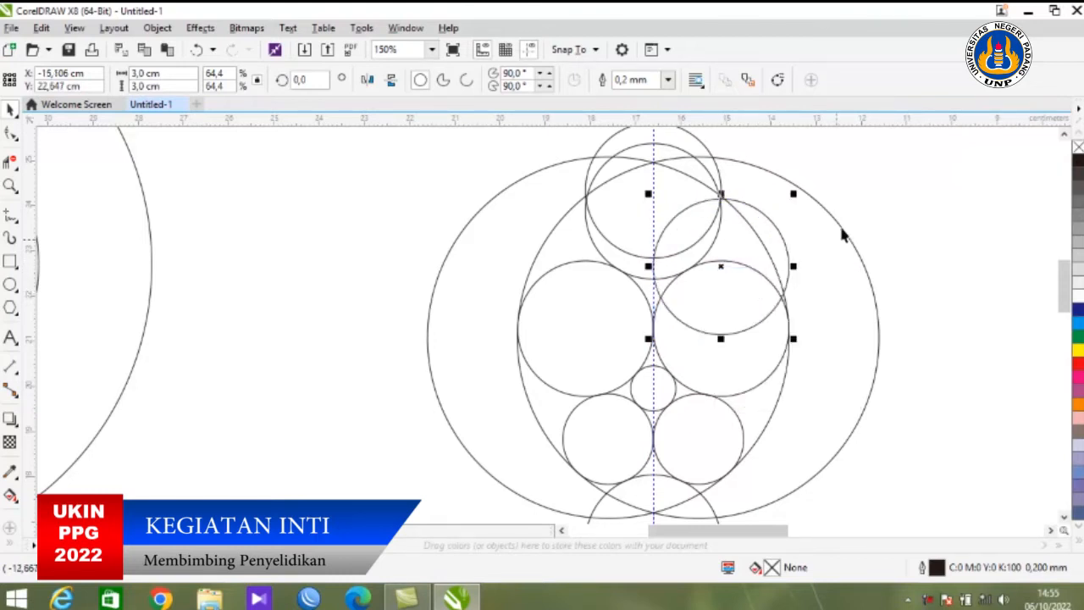
pyautogui.click(866, 205)
pyautogui.scroll(4, 725, 206)
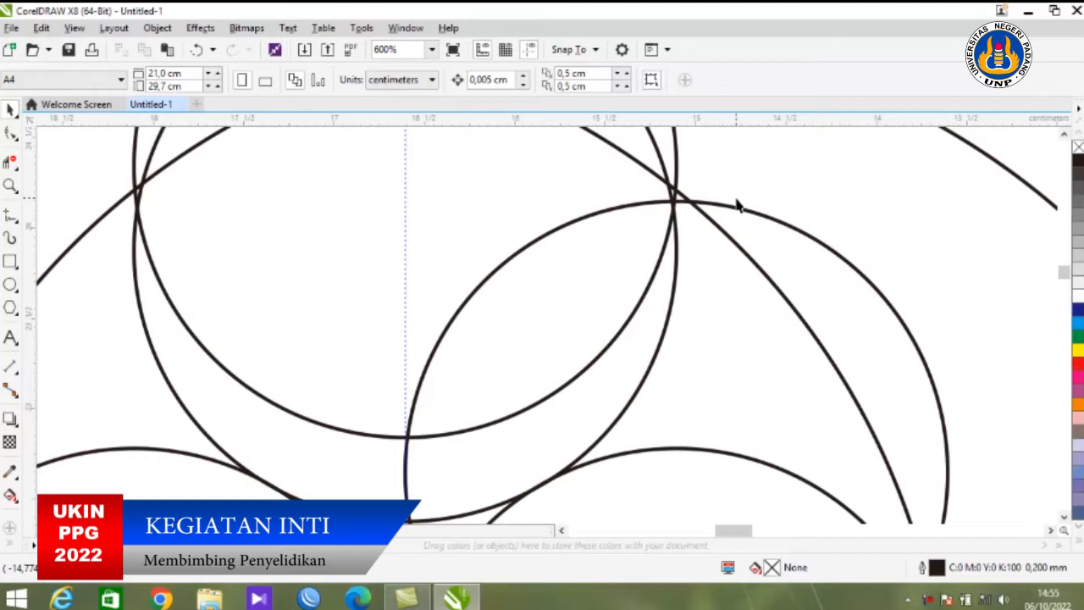
pyautogui.click(638, 204)
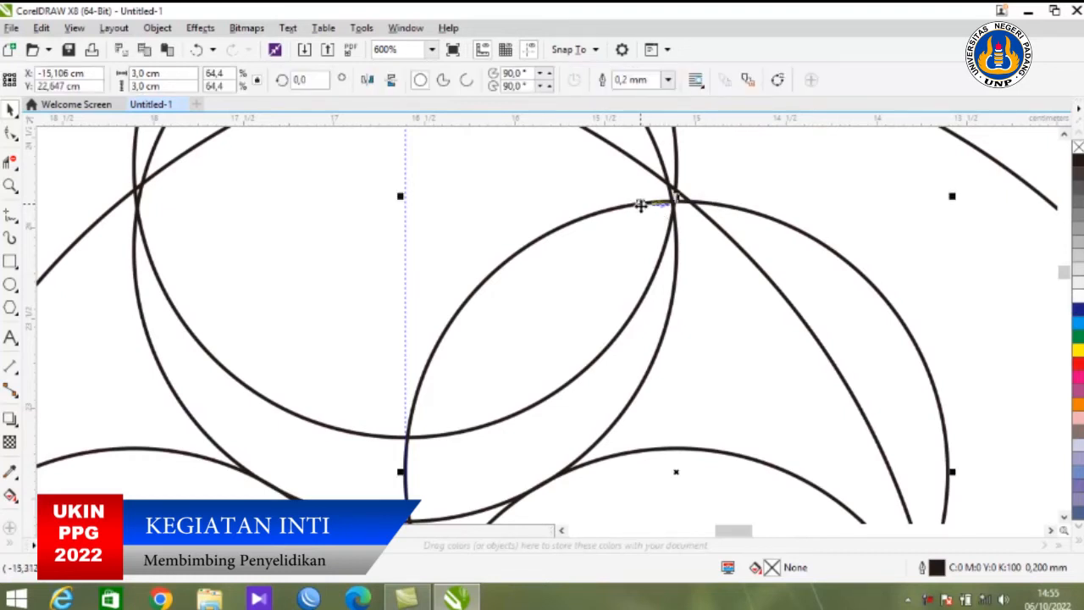
pyautogui.moveTo(641, 205); pyautogui.dragTo(641, 209)
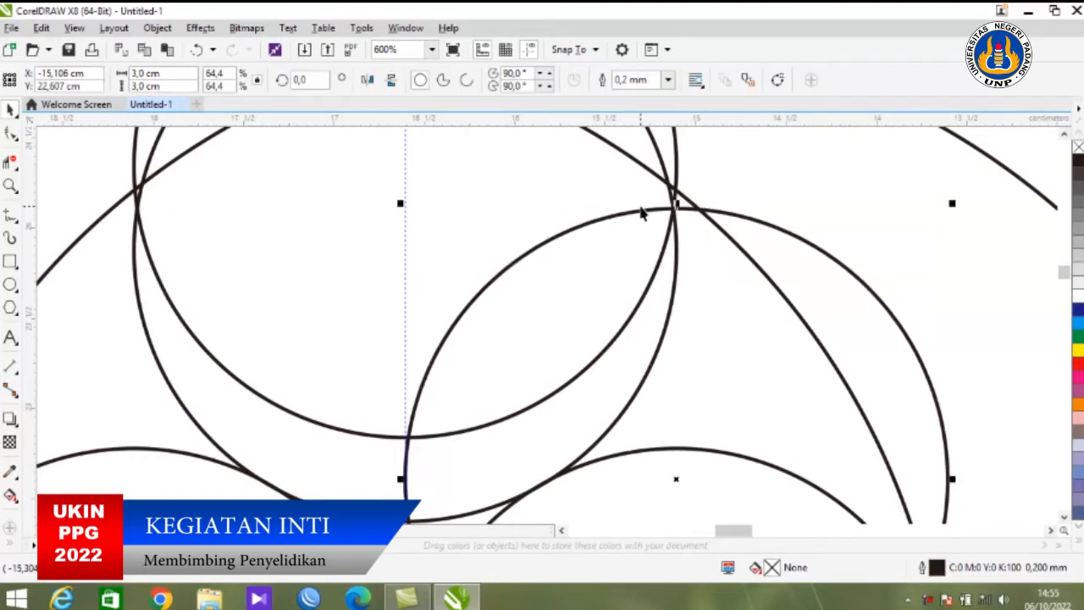
pyautogui.press('Down')
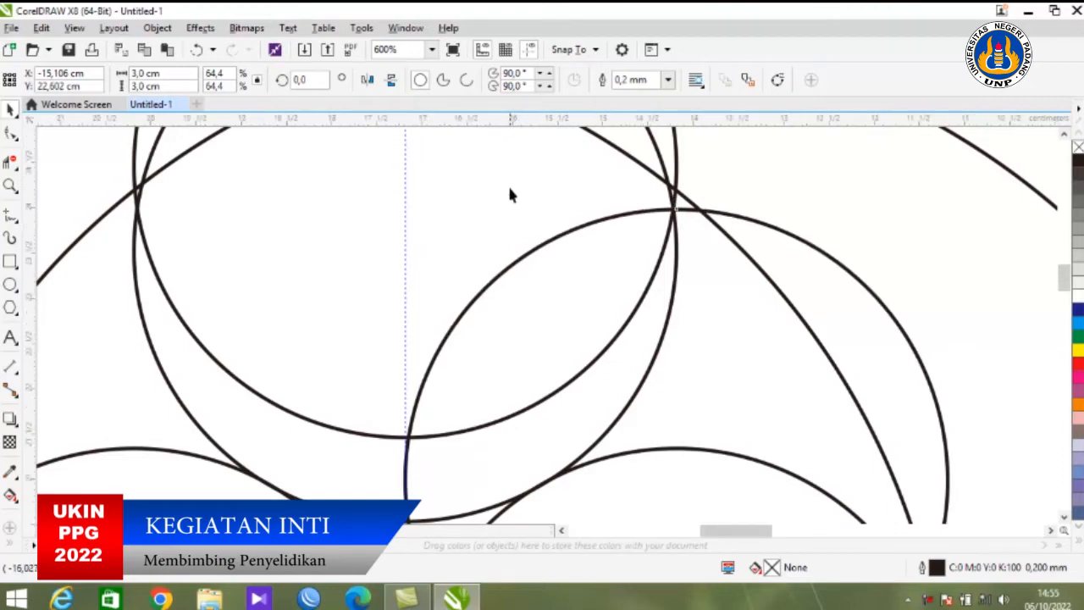
pyautogui.scroll(-4, 508, 194)
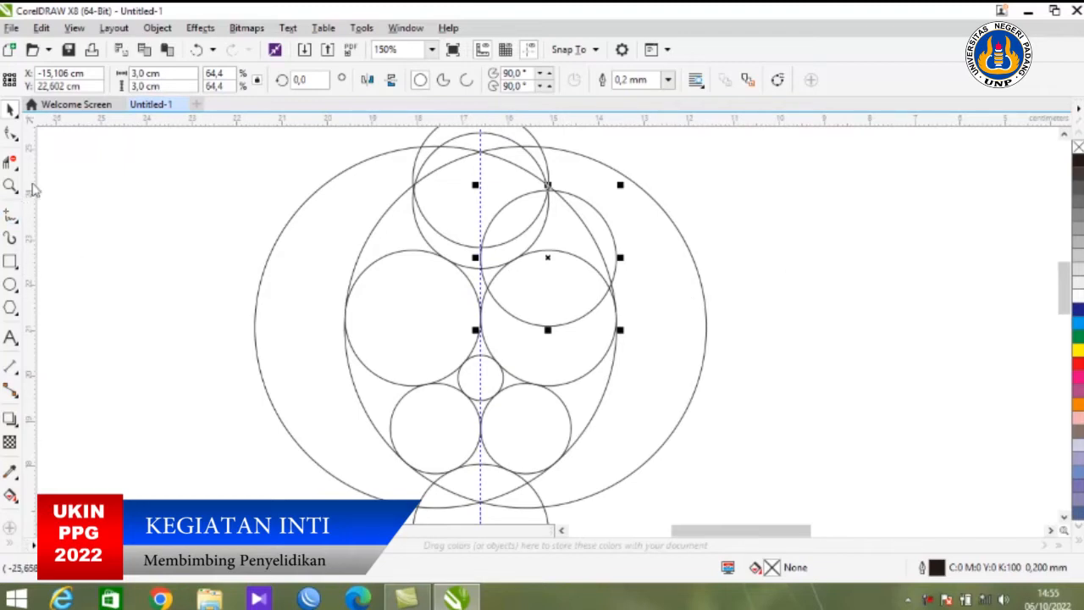
# Step: Use Virtual Segment Delete to remove the outer arcs of both 8 cm circles and the lower part of the bottom 3 cm circle
pyautogui.click(11, 162)
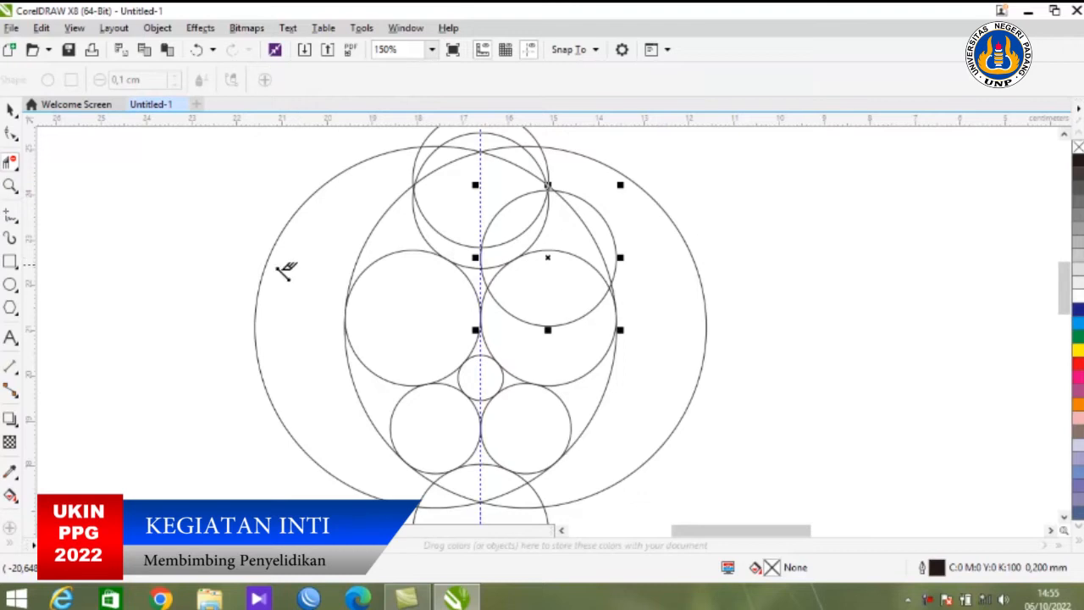
pyautogui.moveTo(228, 259); pyautogui.dragTo(286, 315)
pyautogui.moveTo(739, 262); pyautogui.dragTo(686, 311)
pyautogui.scroll(-2, 673, 252)
pyautogui.moveTo(493, 438); pyautogui.dragTo(674, 398)
pyautogui.scroll(2, 662, 399)
pyautogui.scroll(-1, 474, 370)
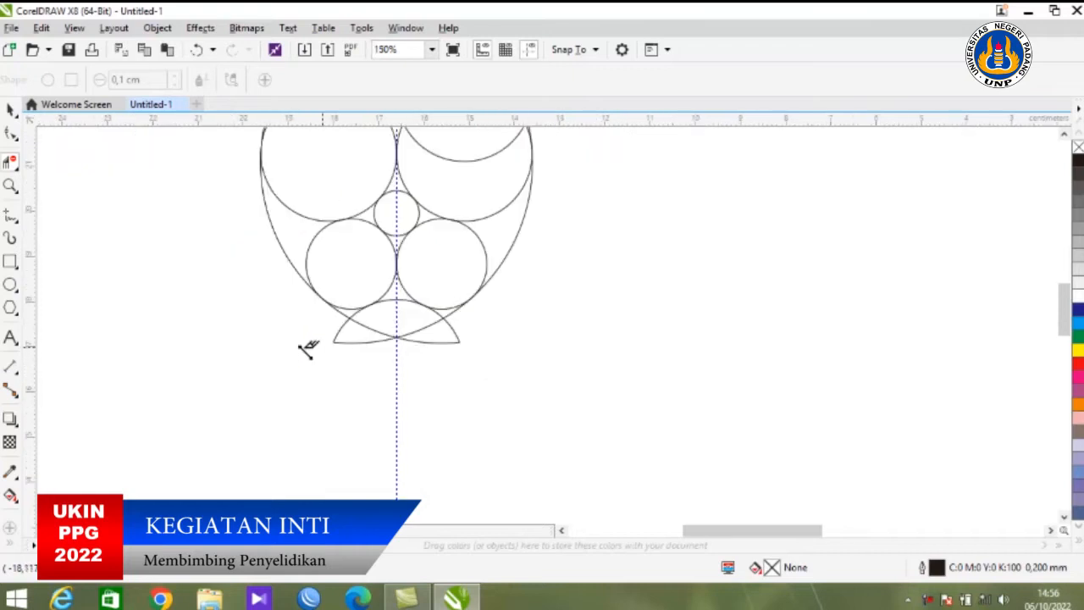
pyautogui.moveTo(267, 343); pyautogui.dragTo(535, 335)
pyautogui.scroll(-1, 567, 304)
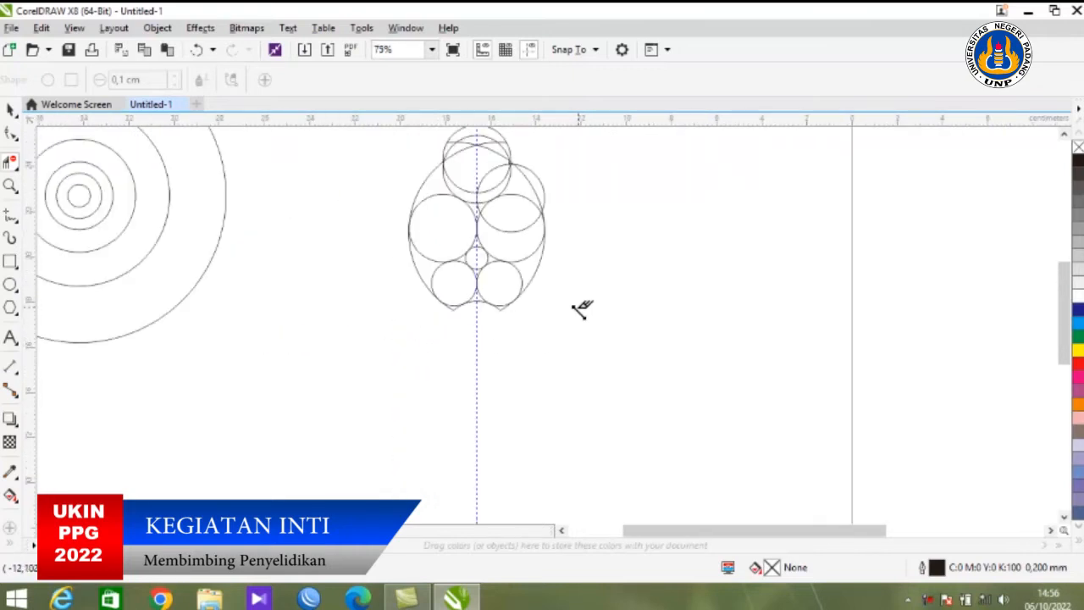
# Step: Delete the upper arcs of the 8 cm circles and the surplus arcs of the top 3 cm circles, leaving the leaf outline
pyautogui.scroll(1, 471, 155)
pyautogui.moveTo(329, 174); pyautogui.dragTo(400, 213)
pyautogui.moveTo(662, 178); pyautogui.dragTo(571, 218)
pyautogui.moveTo(369, 199); pyautogui.dragTo(435, 209)
pyautogui.scroll(-1, 438, 180)
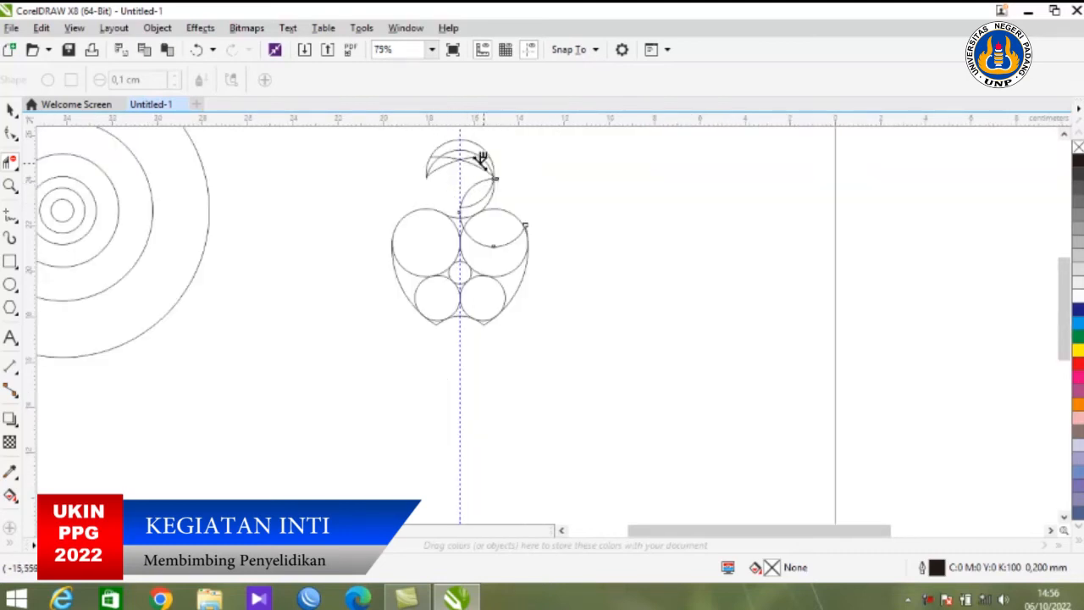
pyautogui.moveTo(398, 149); pyautogui.dragTo(516, 169)
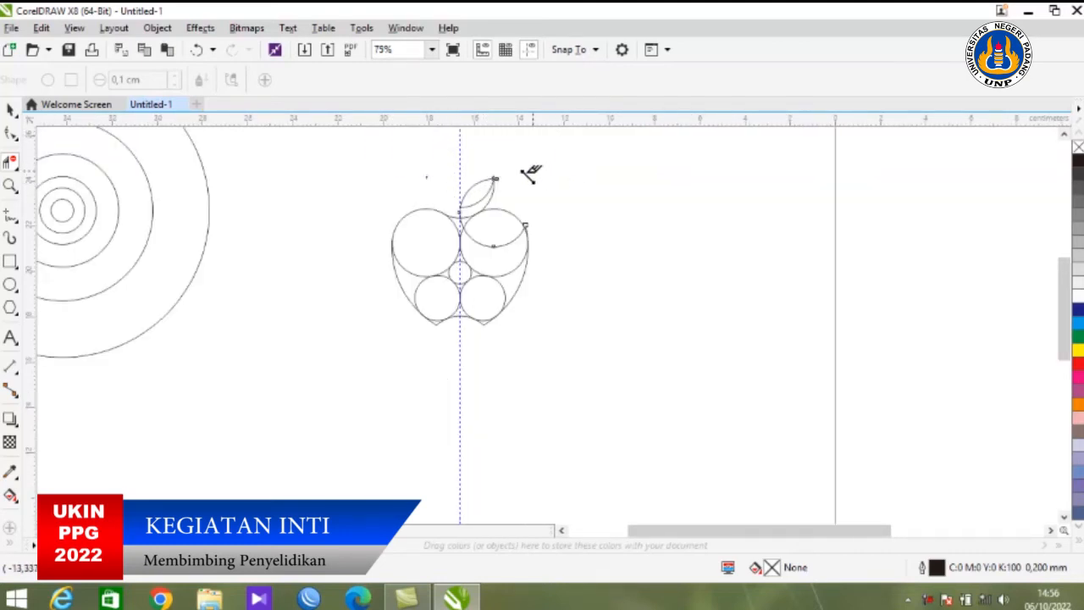
# Step: Delete the leftover arc segments inside and around the leaf so only its two-sided outline is left
pyautogui.scroll(2, 522, 178)
pyautogui.scroll(2, 437, 191)
pyautogui.moveTo(348, 316); pyautogui.dragTo(391, 338)
pyautogui.moveTo(442, 150); pyautogui.dragTo(387, 218)
pyautogui.moveTo(314, 154); pyautogui.dragTo(377, 178)
pyautogui.scroll(-2, 415, 209)
pyautogui.scroll(2, 287, 337)
pyautogui.moveTo(187, 337); pyautogui.dragTo(288, 353)
pyautogui.scroll(-2, 242, 300)
pyautogui.scroll(-1, 254, 301)
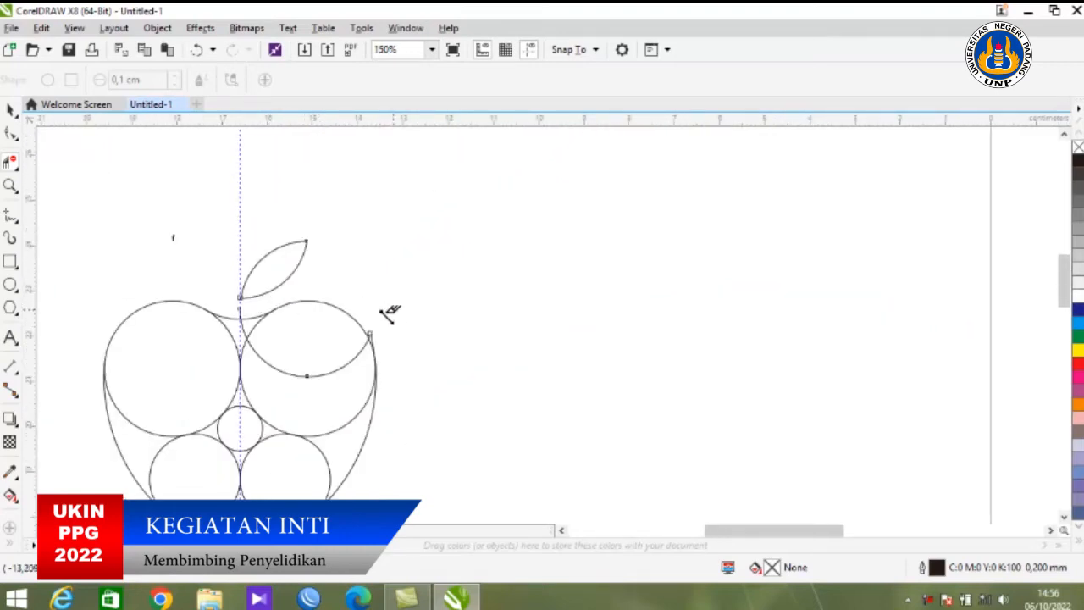
# Step: Trim the tiny overhanging line end at the leaf's lower tip with Virtual Segment Delete
pyautogui.scroll(1, 251, 310)
pyautogui.scroll(2, 251, 310)
pyautogui.scroll(2, 139, 220)
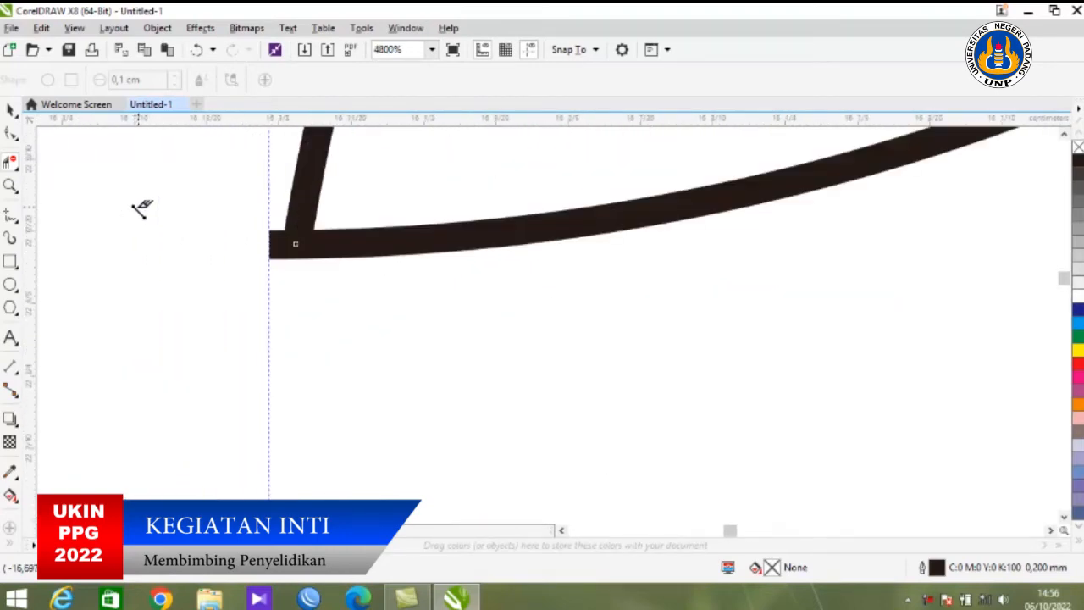
pyautogui.scroll(1, 211, 224)
pyautogui.moveTo(246, 213)
pyautogui.mouseDown()
pyautogui.moveTo(346, 338)
pyautogui.moveTo(373, 346)
pyautogui.mouseUp()
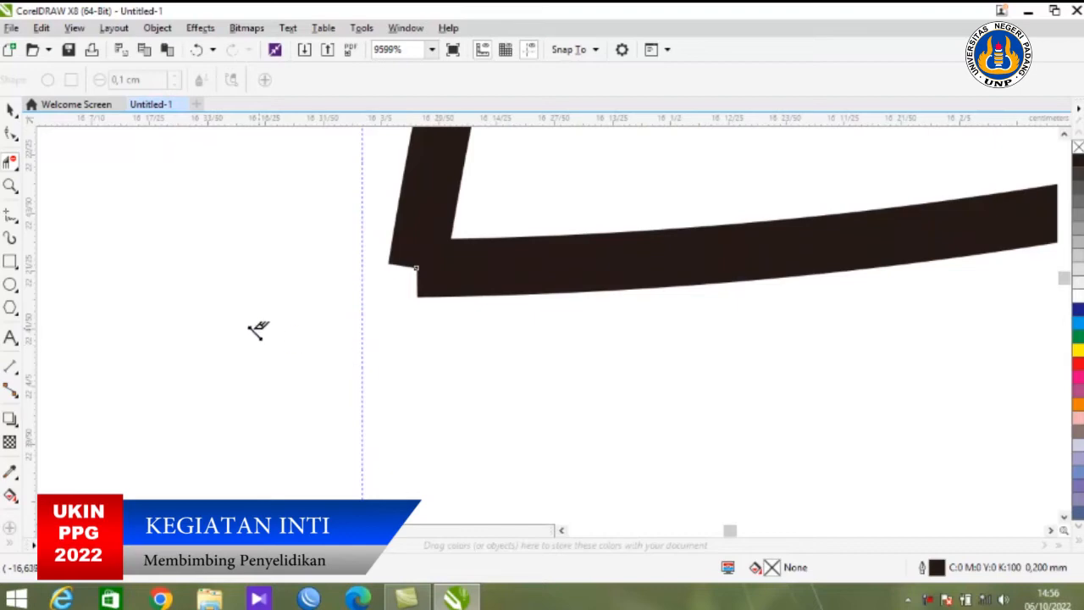
# Step: Delete the short arc stubs protruding above the apple's top dip and at its right shoulder
pyautogui.scroll(-6, 316, 305)
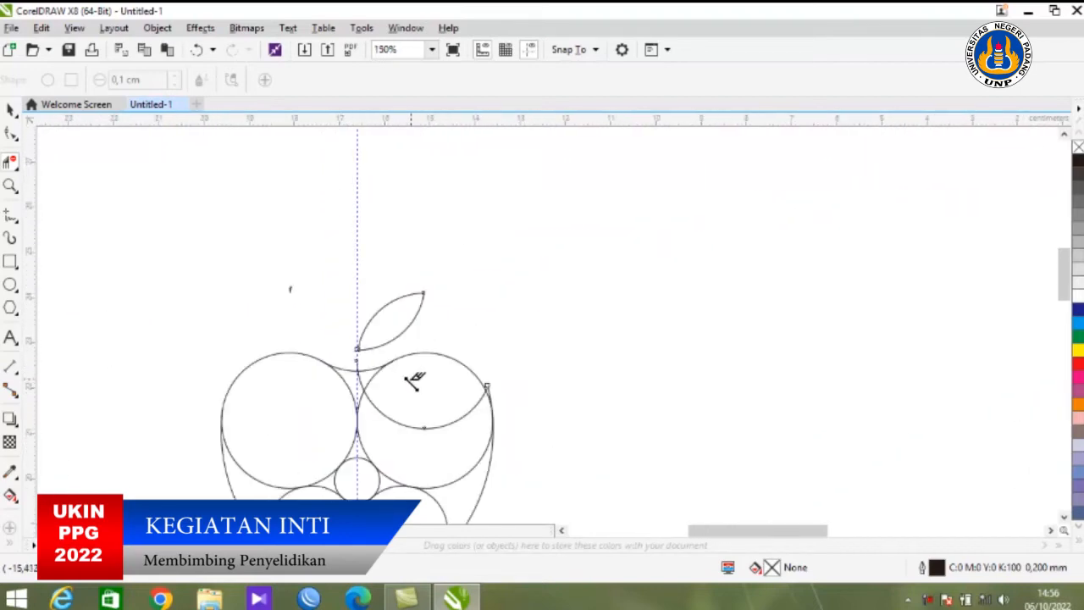
pyautogui.scroll(4, 354, 370)
pyautogui.moveTo(337, 284); pyautogui.dragTo(440, 338)
pyautogui.scroll(-3, 434, 316)
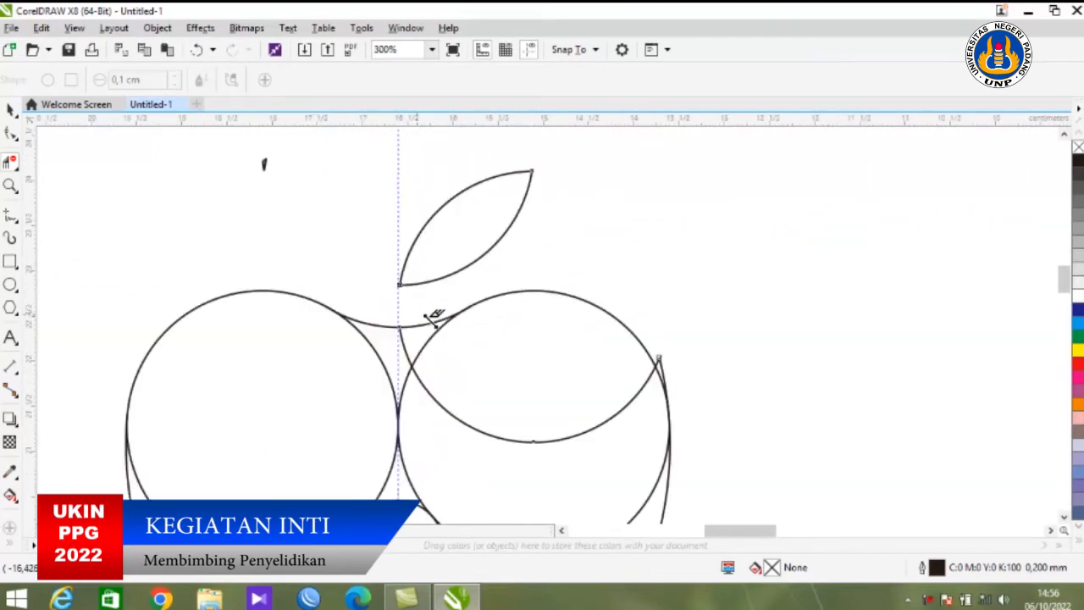
pyautogui.scroll(3, 763, 357)
pyautogui.moveTo(526, 276); pyautogui.dragTo(455, 333)
# Step: Delete the circle arcs inside the apple and the small curves across its two bottom corners, leaving only the outer contour
pyautogui.scroll(-6, 533, 333)
pyautogui.scroll(3, 551, 364)
pyautogui.scroll(-1, 593, 330)
pyautogui.moveTo(442, 257); pyautogui.dragTo(605, 351)
pyautogui.moveTo(498, 251); pyautogui.dragTo(573, 231)
pyautogui.moveTo(479, 358); pyautogui.dragTo(555, 403)
pyautogui.scroll(2, 510, 397)
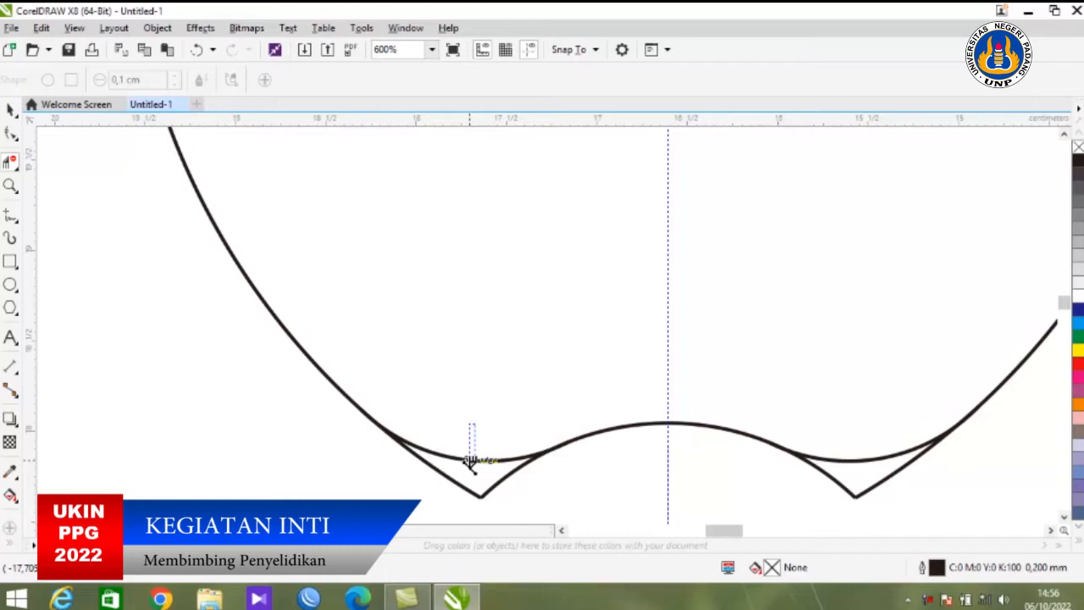
pyautogui.moveTo(844, 429); pyautogui.dragTo(864, 474)
pyautogui.scroll(-4, 575, 335)
pyautogui.scroll(1, 590, 233)
pyautogui.scroll(-1, 590, 235)
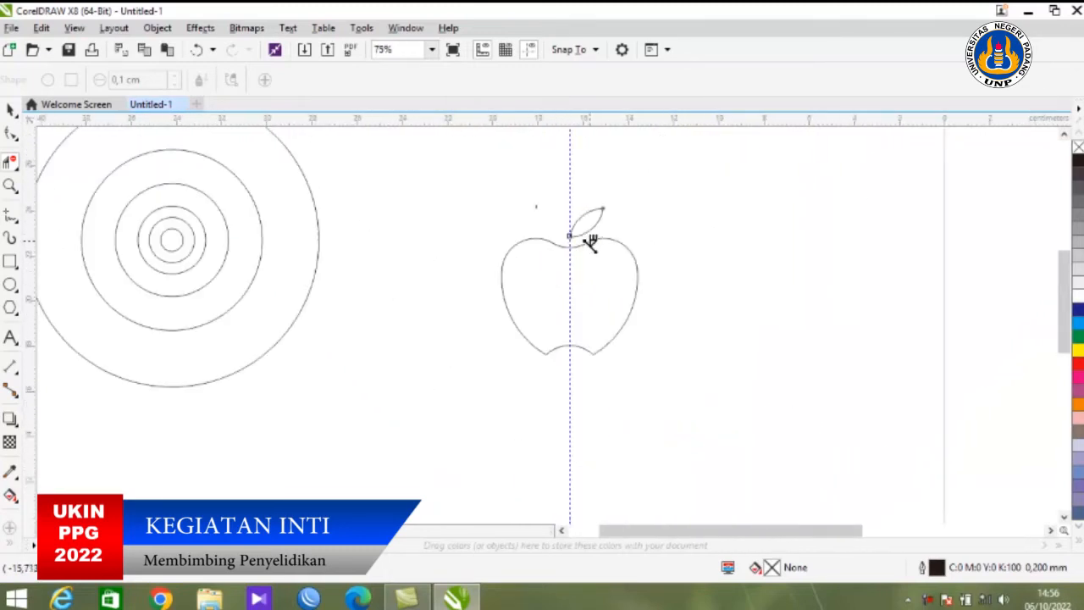
# Step: Copy the 3 cm circle from the concentric set onto the apple's right edge and adjust its position for the bite
pyautogui.click(10, 111)
pyautogui.click(183, 230)
pyautogui.moveTo(183, 220); pyautogui.dragTo(405, 279)
pyautogui.click(172, 216)
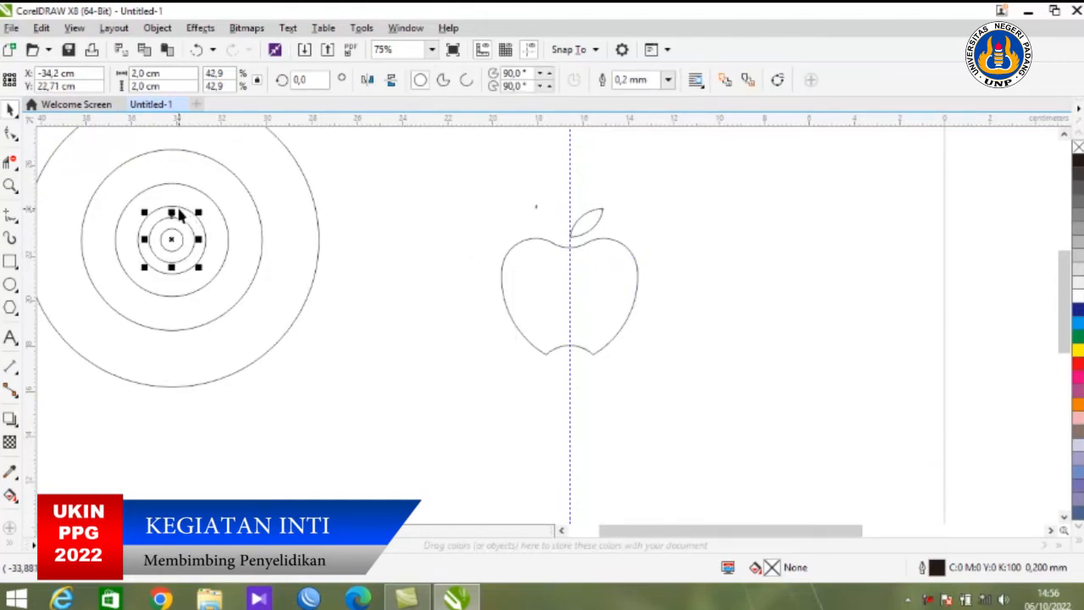
pyautogui.moveTo(191, 217); pyautogui.dragTo(649, 263)
pyautogui.click(692, 293)
pyautogui.scroll(1, 641, 277)
pyautogui.scroll(1, 641, 278)
pyautogui.moveTo(620, 212); pyautogui.dragTo(631, 220)
pyautogui.click(762, 222)
pyautogui.scroll(-3, 763, 247)
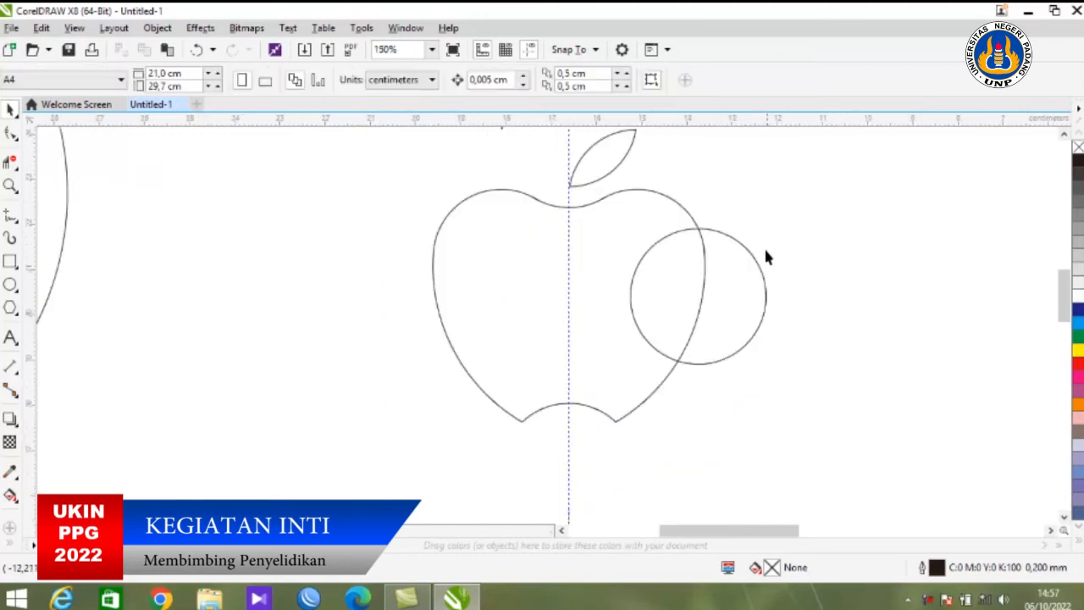
# Step: Cut out the bite by deleting the circle's outer arc, the apple edge inside it and the leftover stub at its upper corner
pyautogui.click(11, 164)
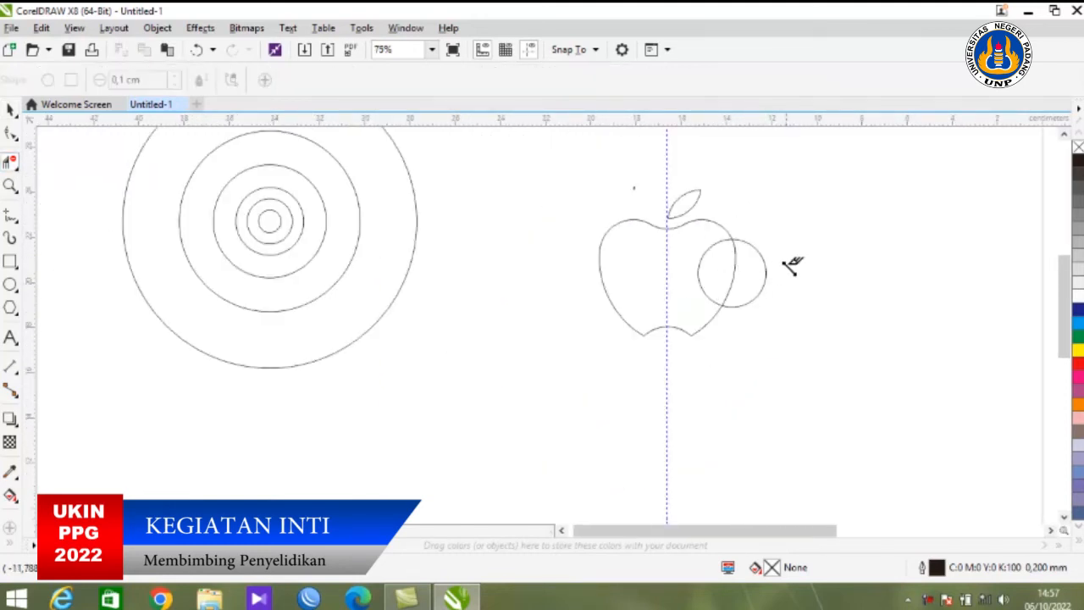
pyautogui.moveTo(801, 245); pyautogui.dragTo(726, 274)
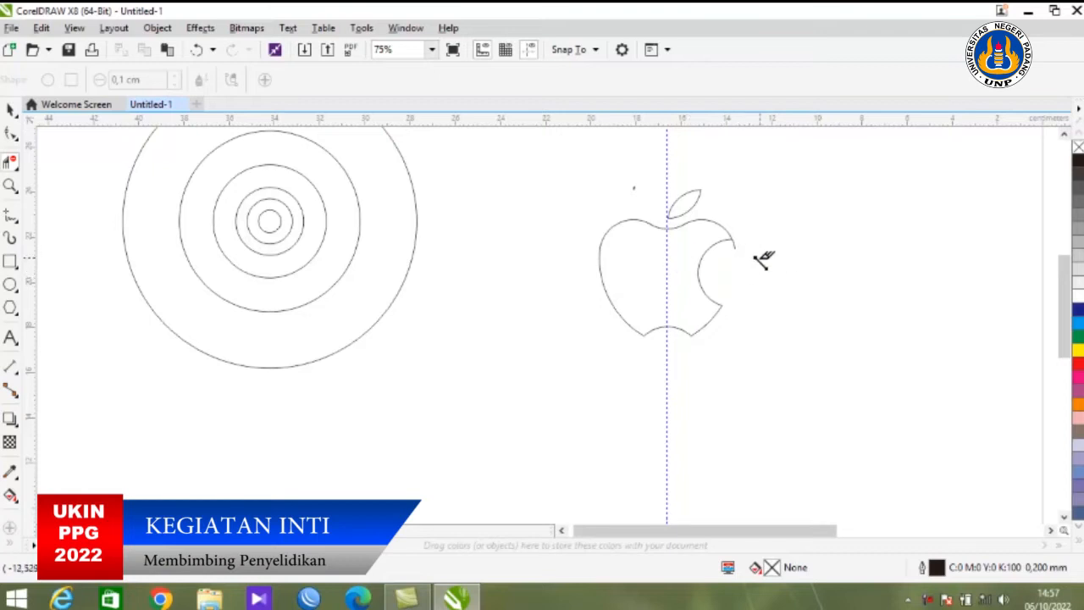
pyautogui.scroll(1, 762, 256)
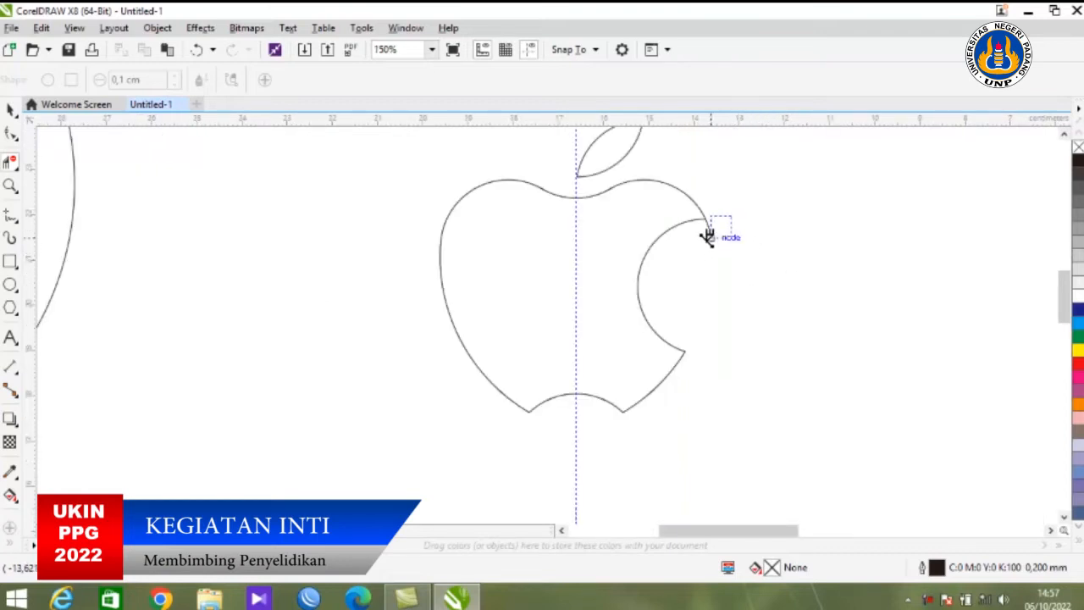
pyautogui.scroll(1, 721, 235)
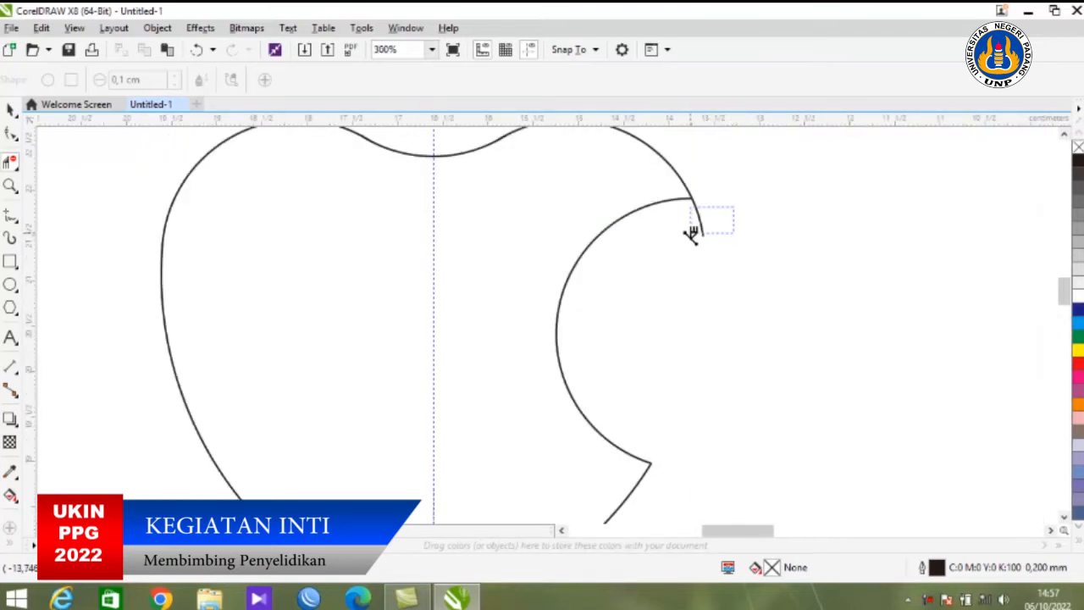
pyautogui.scroll(-2, 711, 258)
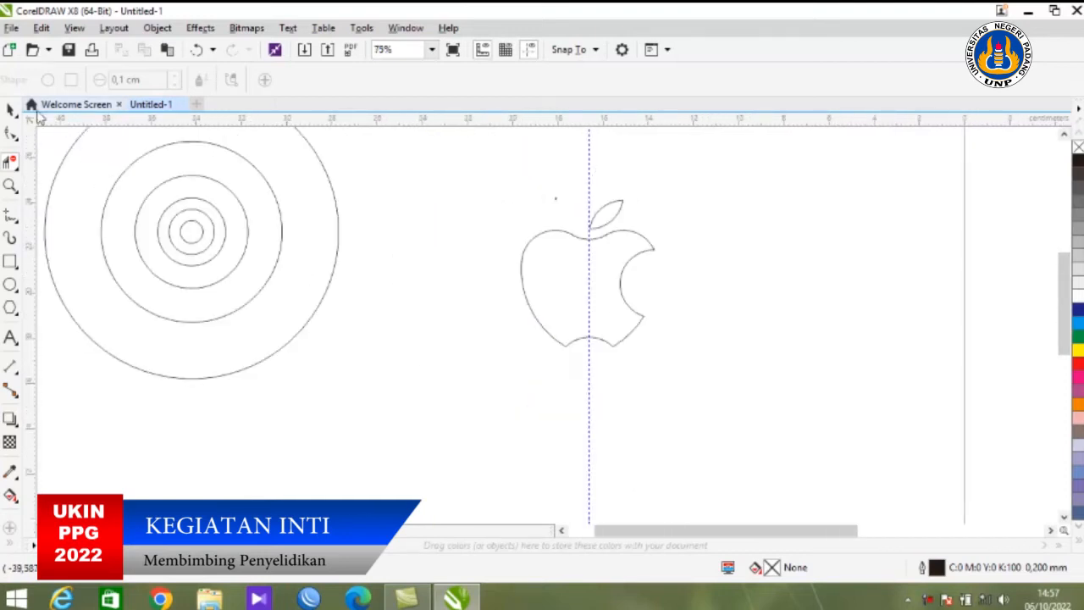
pyautogui.click(11, 110)
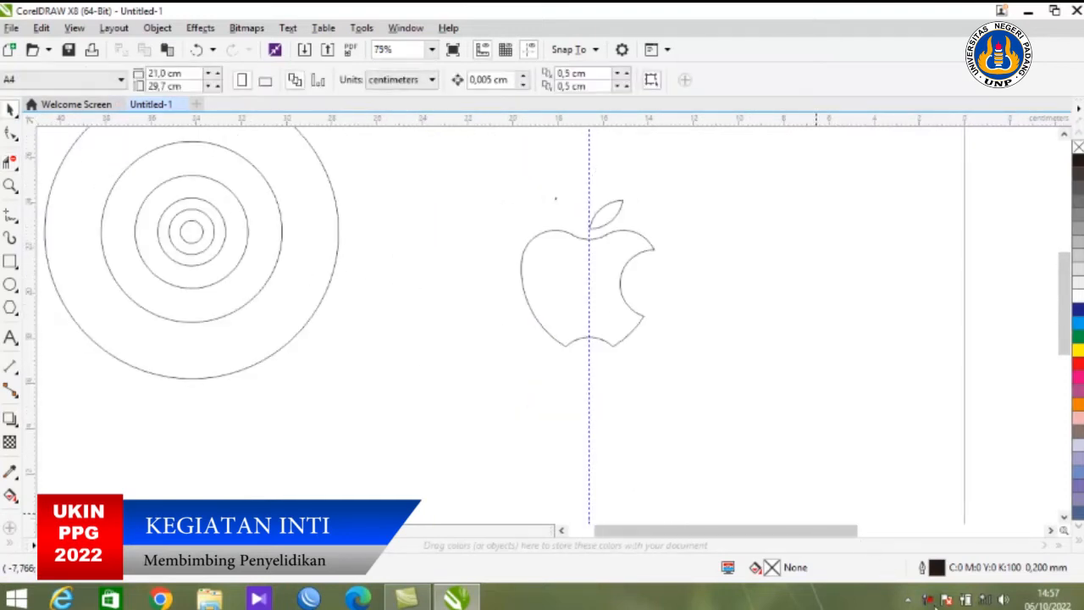
pyautogui.click(929, 599)
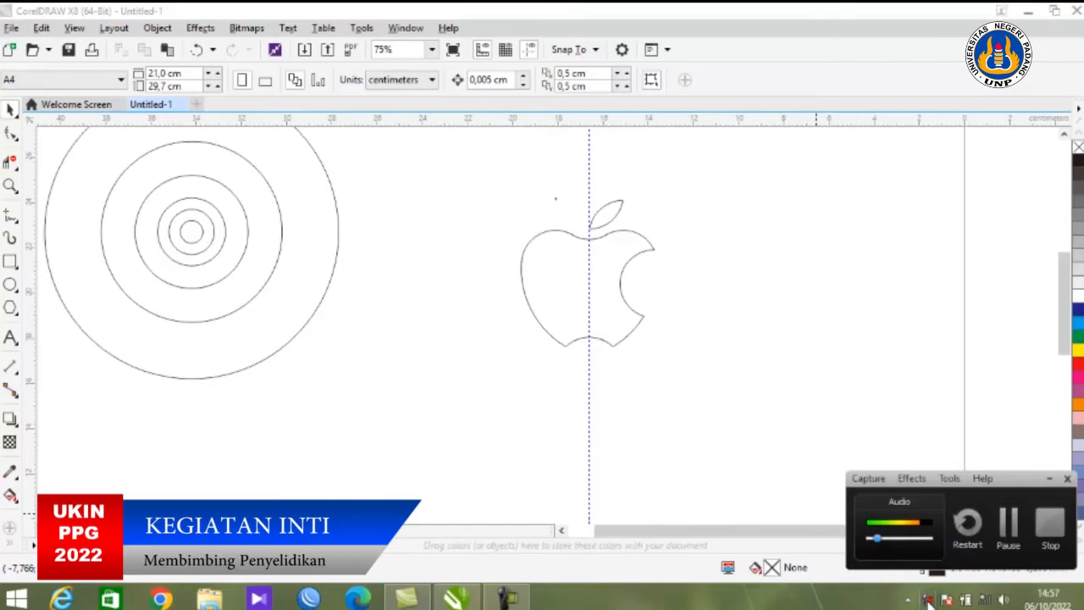